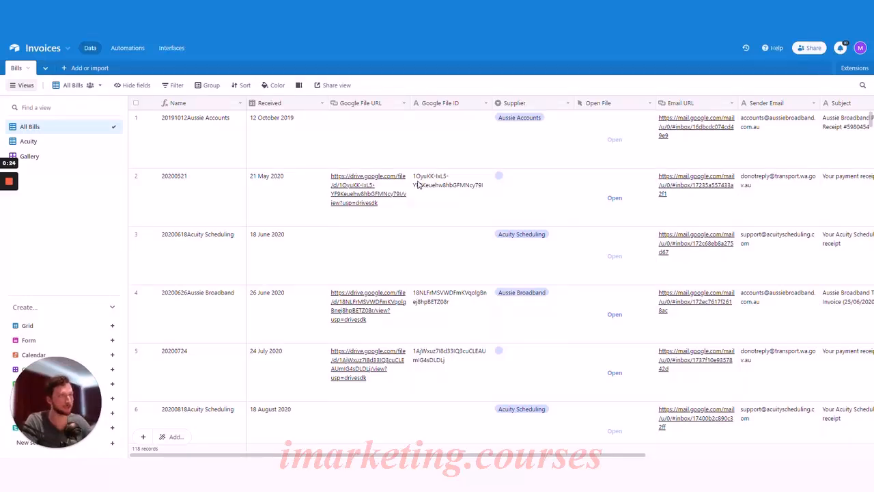
Hide the views sidebar and look through the Bills table's columns across to Total.
{"action": "left_click", "coordinate": [24, 86]}
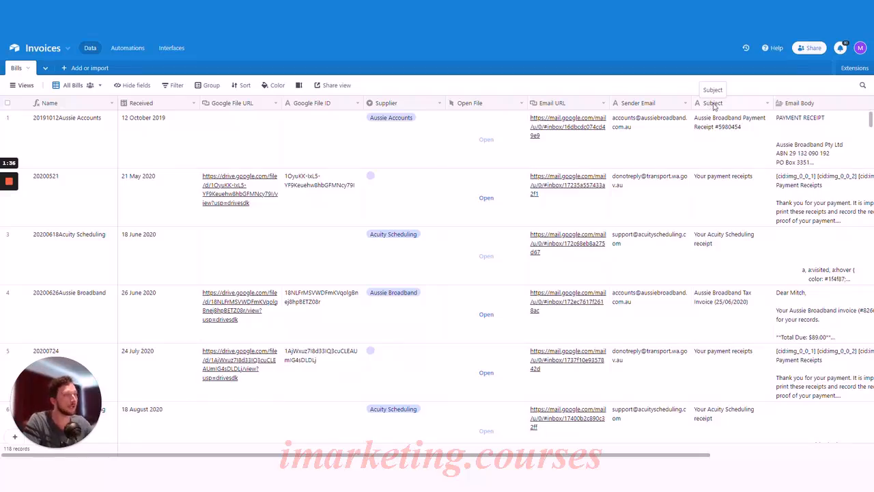
{"action": "scroll", "coordinate": [621, 217], "scroll_direction": "right", "scroll_amount": 5}
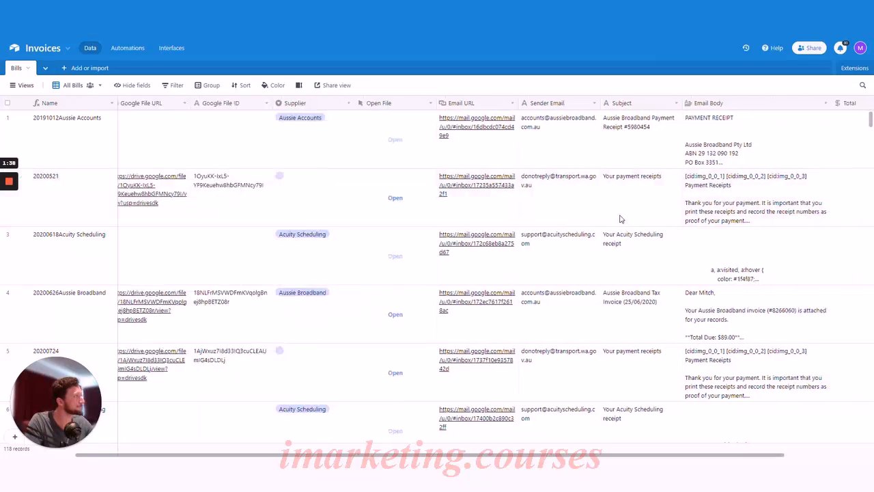
{"action": "scroll", "coordinate": [683, 170], "scroll_direction": "left", "scroll_amount": 2}
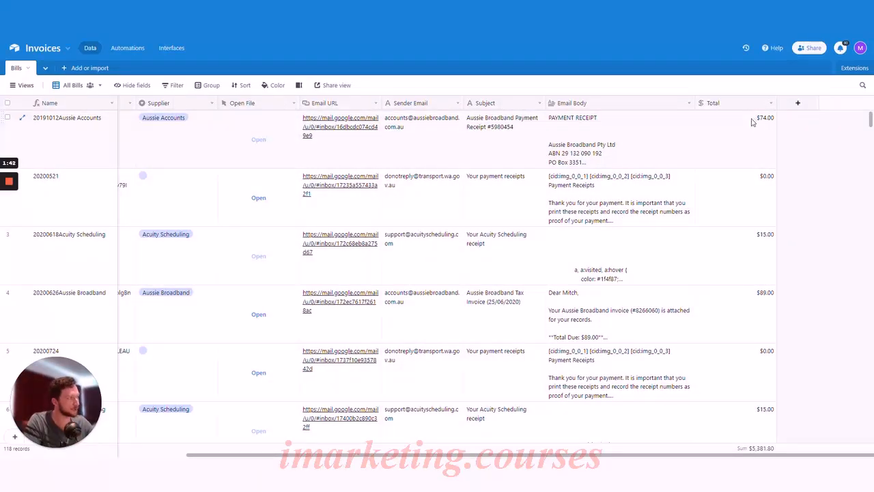
{"action": "scroll", "coordinate": [745, 355], "scroll_direction": "down", "scroll_amount": 1}
{"action": "scroll", "coordinate": [746, 354], "scroll_direction": "up", "scroll_amount": 1}
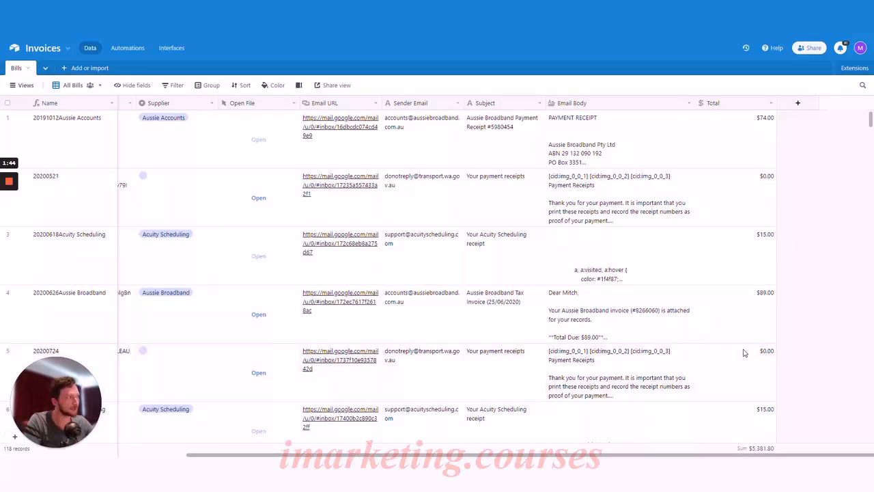
{"action": "scroll", "coordinate": [529, 158], "scroll_direction": "left", "scroll_amount": 2}
{"action": "scroll", "coordinate": [529, 159], "scroll_direction": "left", "scroll_amount": 6}
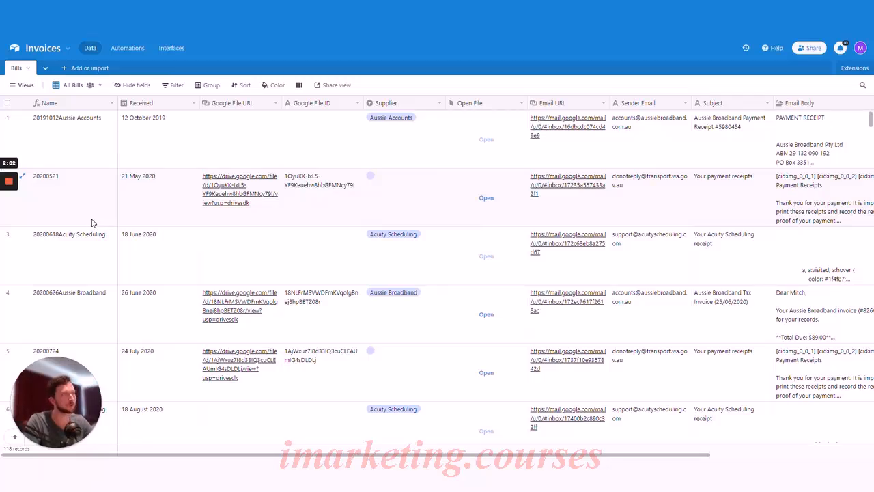
Switch to Make and examine the GMail - Store Bills scenario from the Gmail trigger through to the send to parser module.
{"action": "key", "text": "ctrl+Tab"}
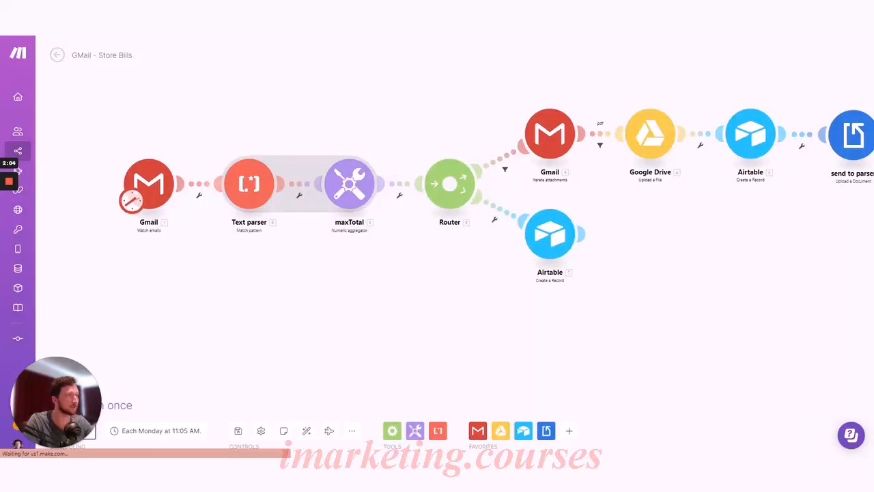
{"action": "left_click_drag", "start_coordinate": [465, 294], "coordinate": [387, 311]}
{"action": "scroll", "coordinate": [388, 311], "scroll_direction": "down", "scroll_amount": 3}
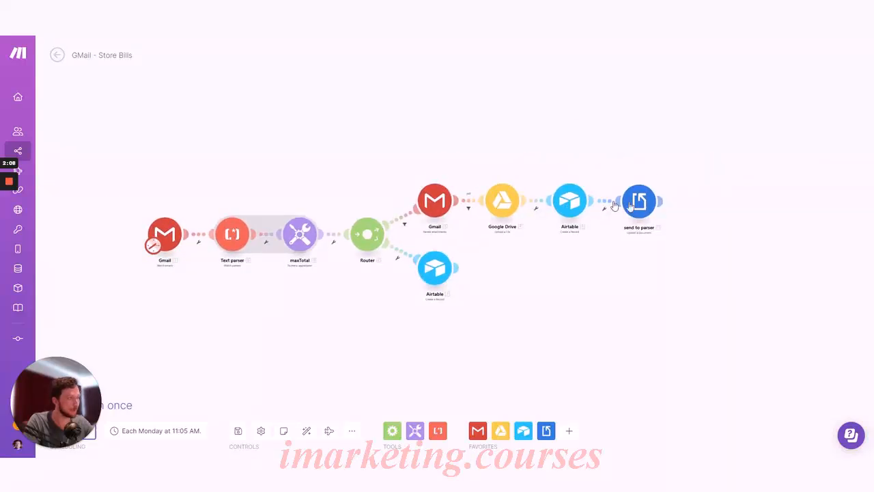
{"action": "left_click_drag", "start_coordinate": [502, 289], "coordinate": [495, 275]}
{"action": "scroll", "coordinate": [415, 253], "scroll_direction": "up", "scroll_amount": 2}
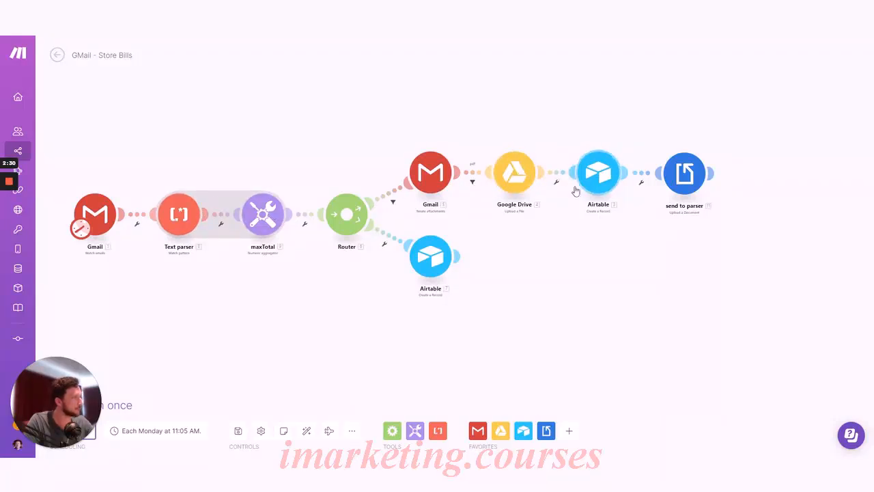
{"action": "left_click_drag", "start_coordinate": [527, 262], "coordinate": [471, 268]}
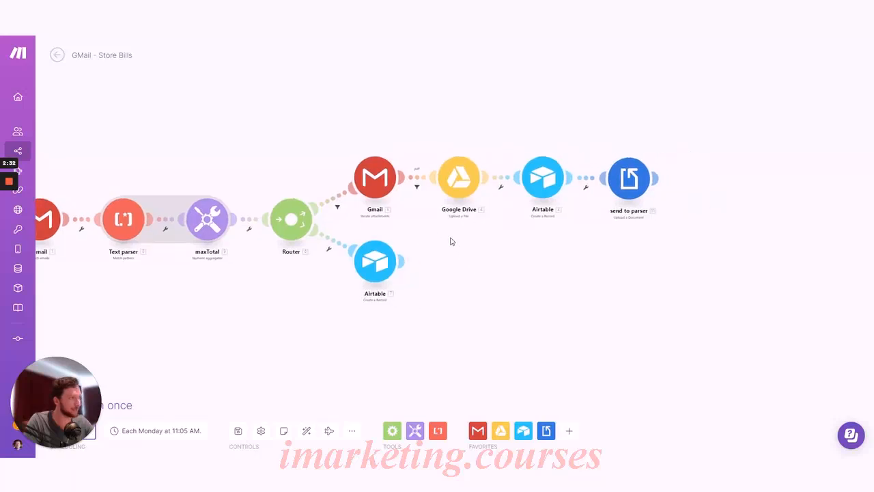
In the Integration Gmail scenario, add an Airtable Create a Record module after the Google Drive upload.
{"action": "scroll", "coordinate": [449, 238], "scroll_direction": "up", "scroll_amount": 3}
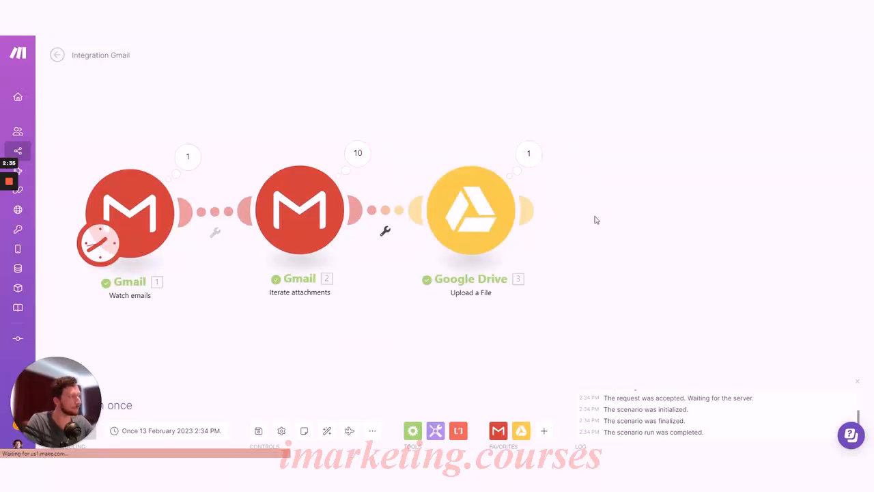
{"action": "scroll", "coordinate": [512, 219], "scroll_direction": "down", "scroll_amount": 2}
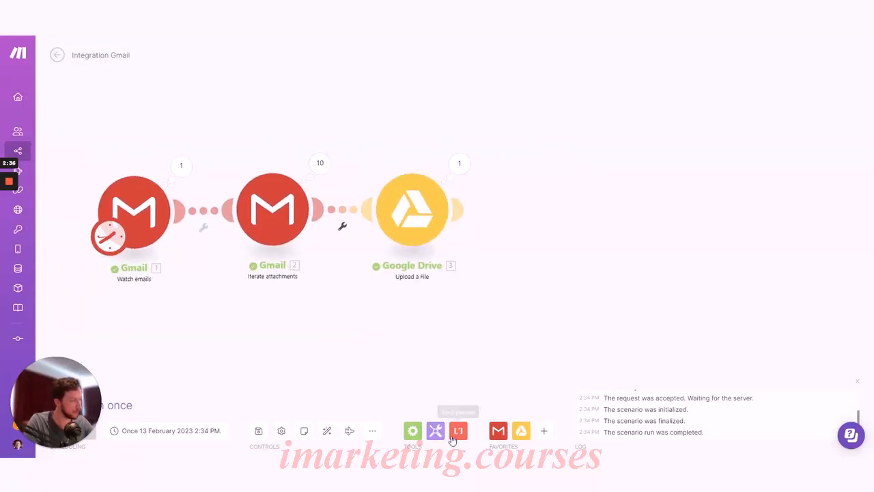
{"action": "left_click", "coordinate": [541, 431]}
{"action": "type", "text": "airtab"}
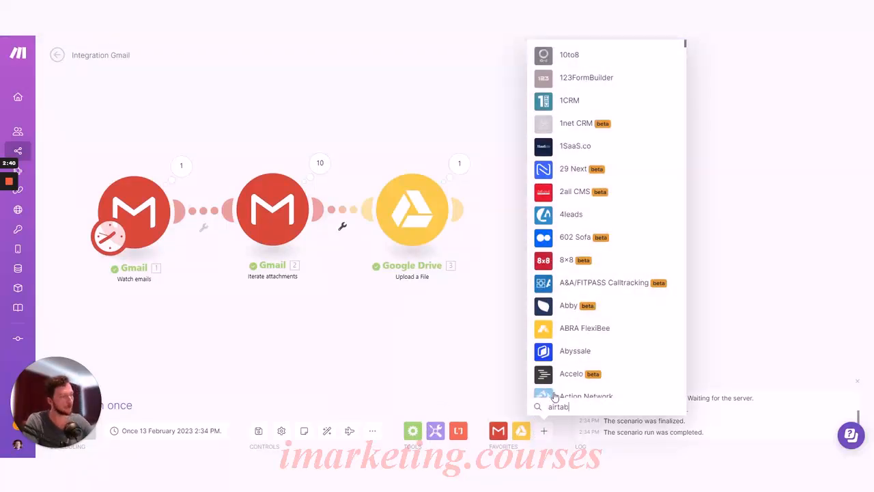
{"action": "left_click", "coordinate": [571, 364]}
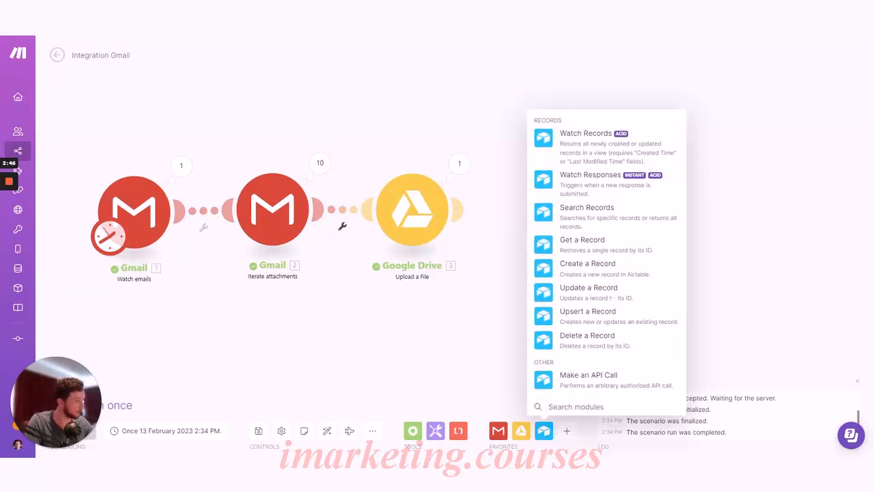
{"action": "left_click", "coordinate": [587, 263]}
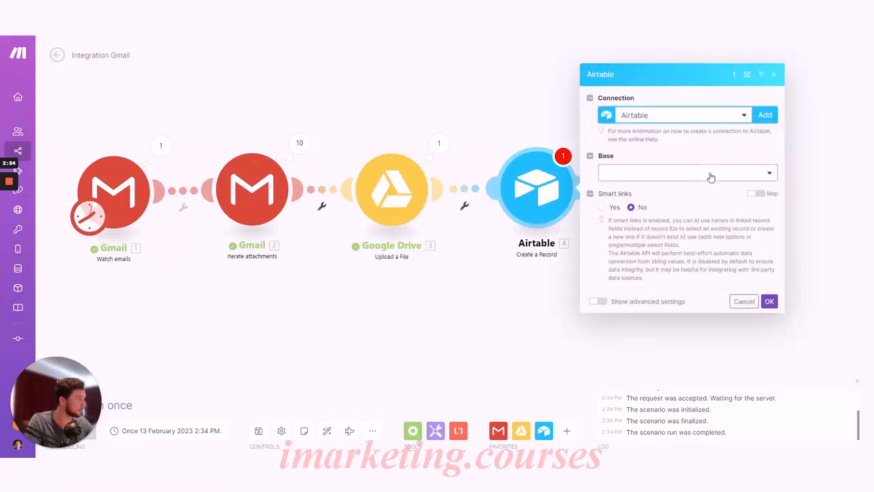
Set the Airtable module's base to Invoices and its table to Bills.
{"action": "left_click", "coordinate": [710, 175]}
{"action": "type", "text": "Invoice"}
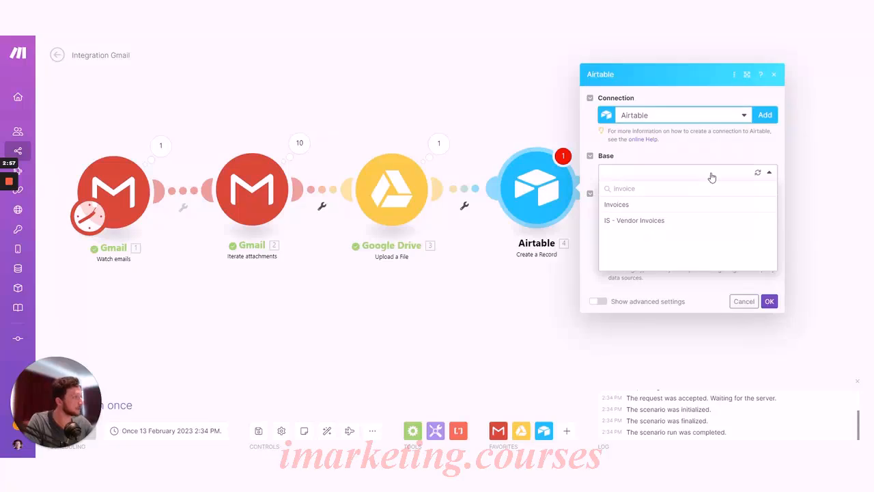
{"action": "left_click", "coordinate": [618, 205]}
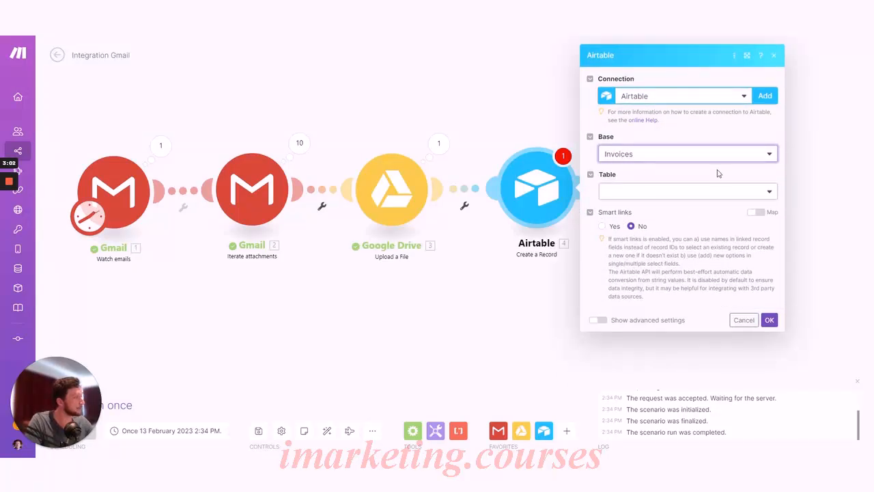
{"action": "left_click", "coordinate": [665, 193]}
{"action": "left_click", "coordinate": [638, 211]}
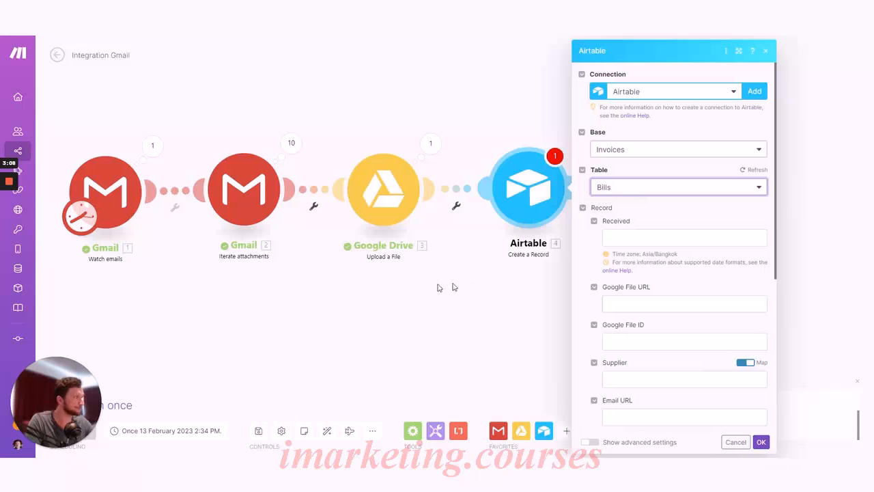
Check the Google Drive upload module's settings and return to the Airtable module's settings.
{"action": "left_click", "coordinate": [572, 240]}
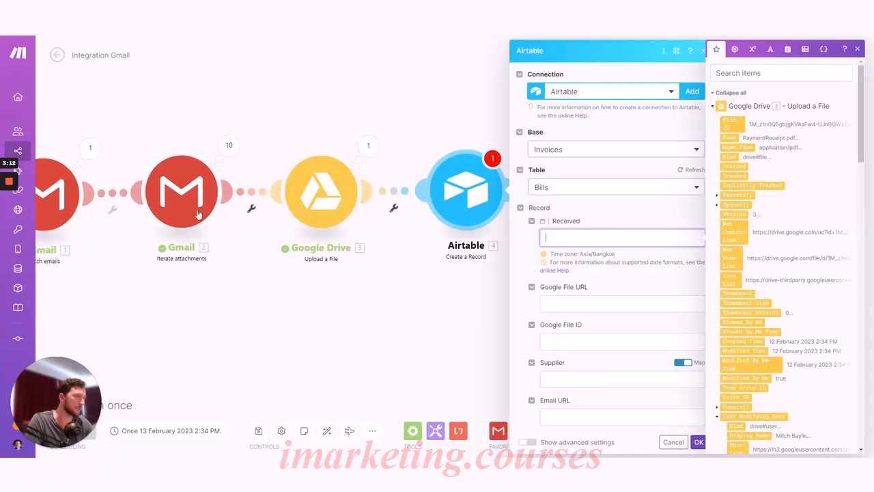
{"action": "left_click", "coordinate": [305, 202]}
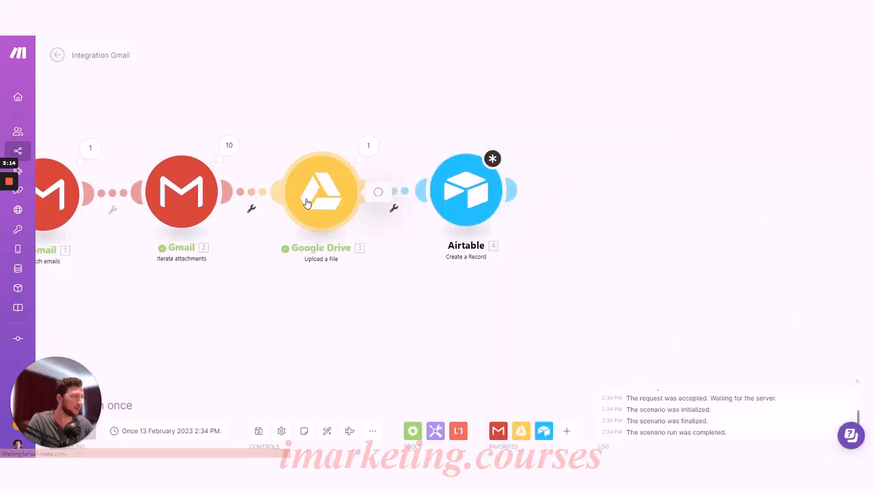
{"action": "left_click", "coordinate": [305, 202]}
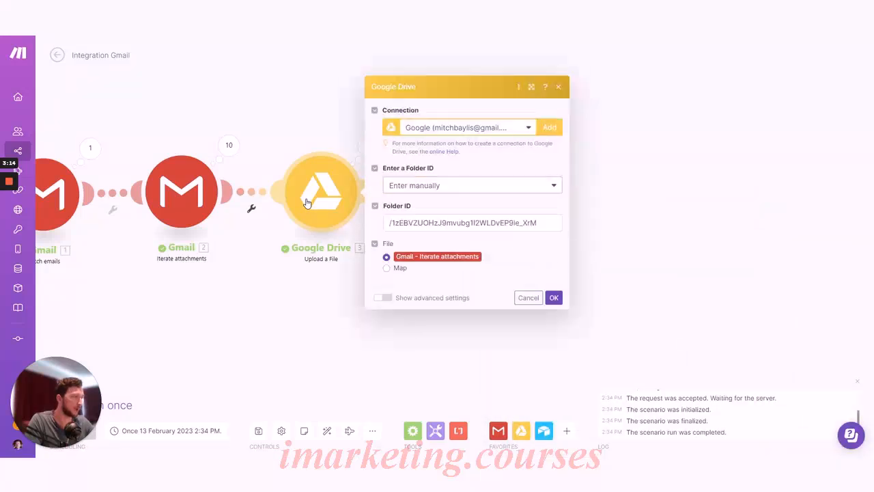
{"action": "left_click", "coordinate": [307, 341]}
{"action": "left_click", "coordinate": [464, 198]}
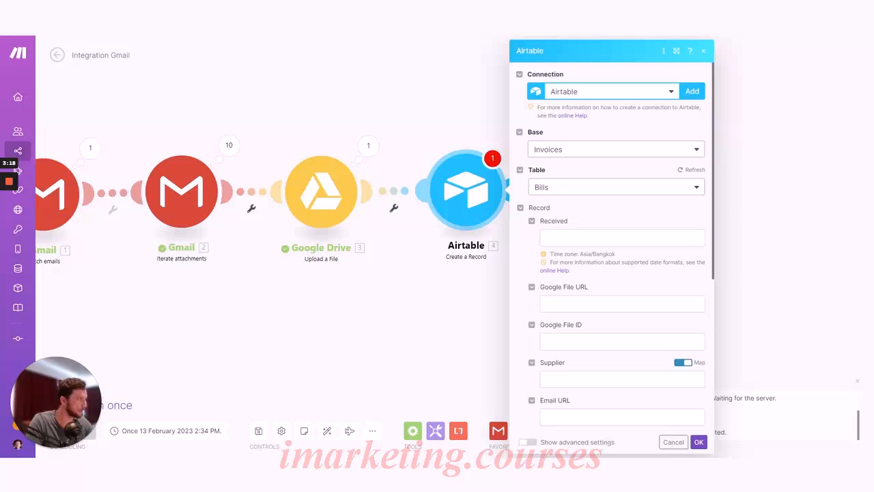
Map the Received field to the Date value from the Gmail Watch emails module.
{"action": "left_click", "coordinate": [567, 237]}
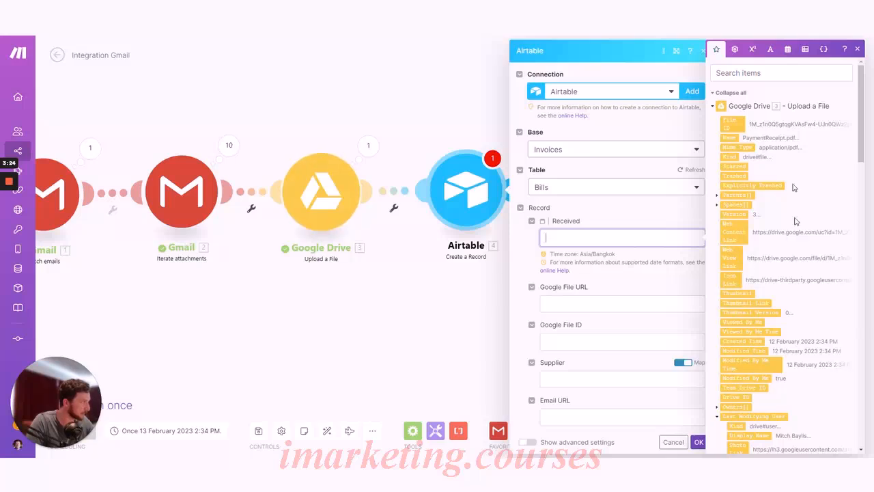
{"action": "scroll", "coordinate": [776, 236], "scroll_direction": "down", "scroll_amount": 3}
{"action": "scroll", "coordinate": [782, 255], "scroll_direction": "down", "scroll_amount": 1}
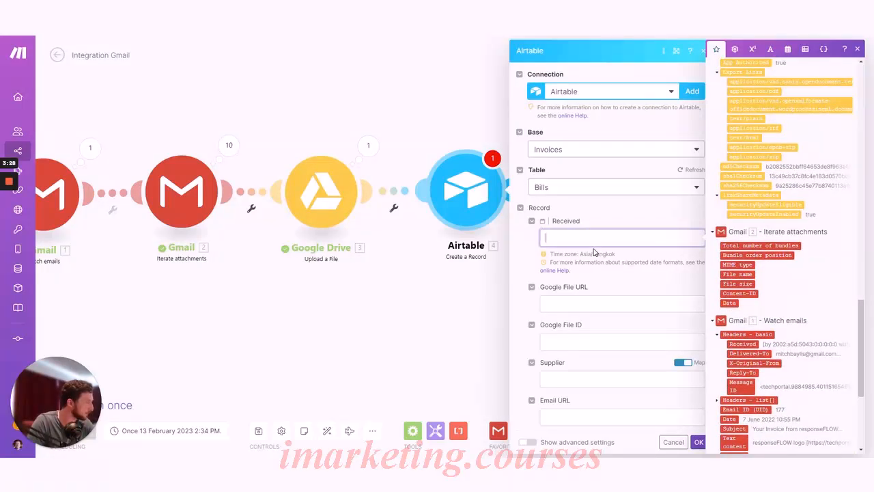
{"action": "scroll", "coordinate": [744, 247], "scroll_direction": "down", "scroll_amount": 5}
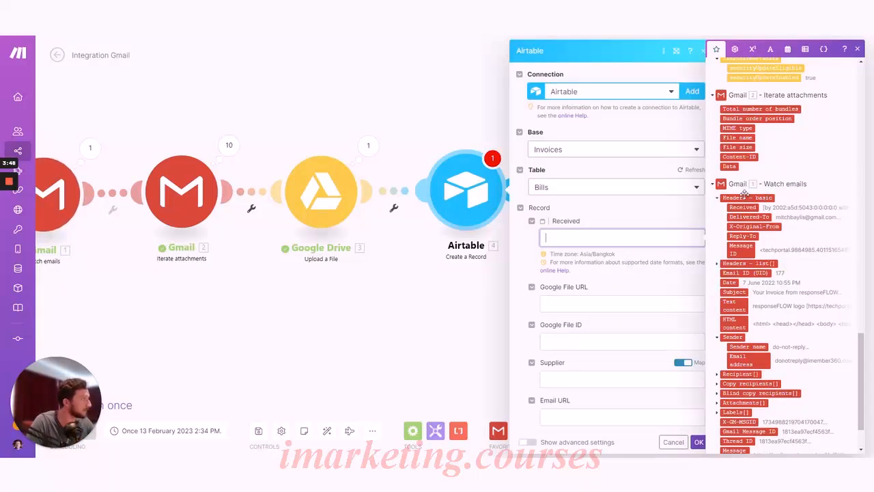
{"action": "scroll", "coordinate": [747, 205], "scroll_direction": "down", "scroll_amount": 1}
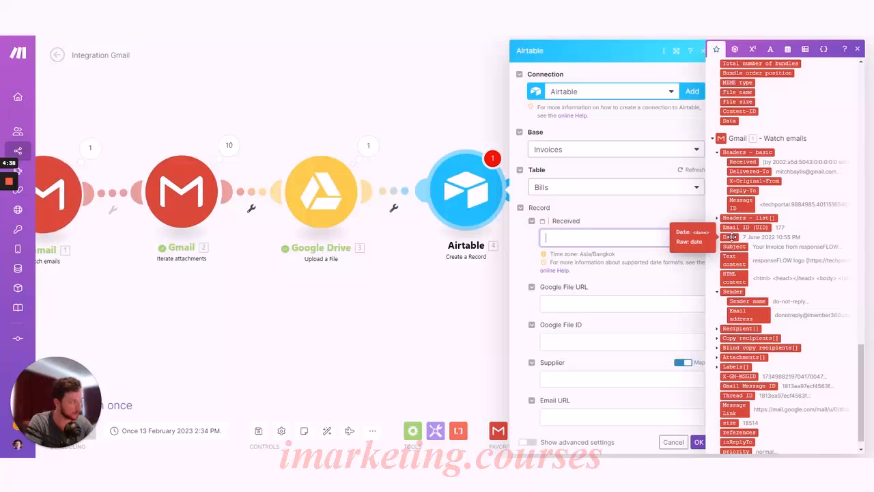
{"action": "left_click", "coordinate": [730, 236]}
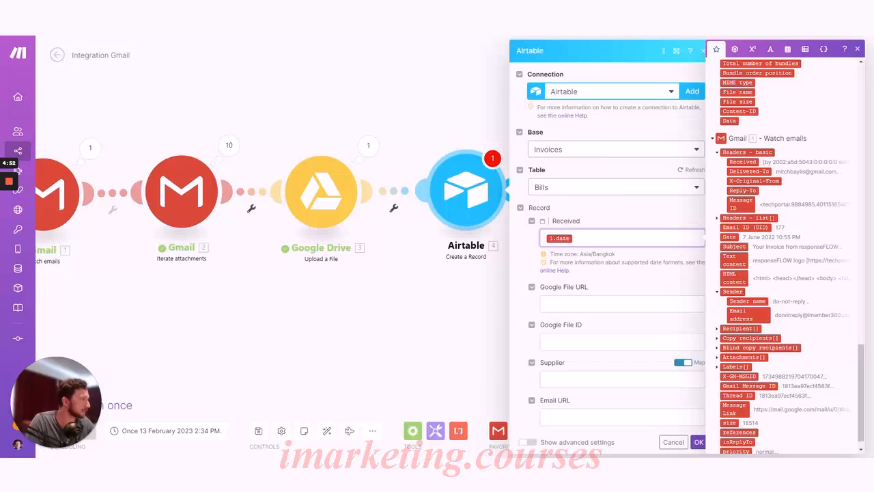
Review the time zone note under the Received field and the Date item among the Gmail Watch emails values.
{"action": "left_click_drag", "start_coordinate": [549, 254], "coordinate": [617, 260]}
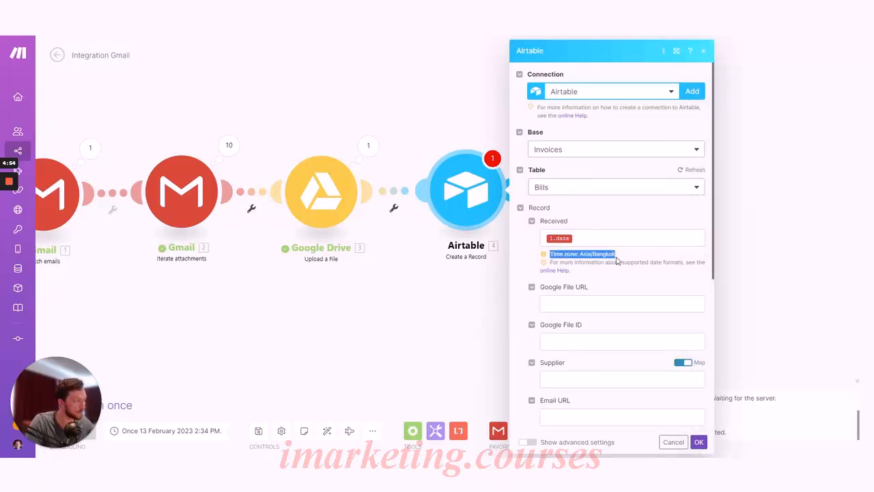
{"action": "left_click", "coordinate": [618, 239]}
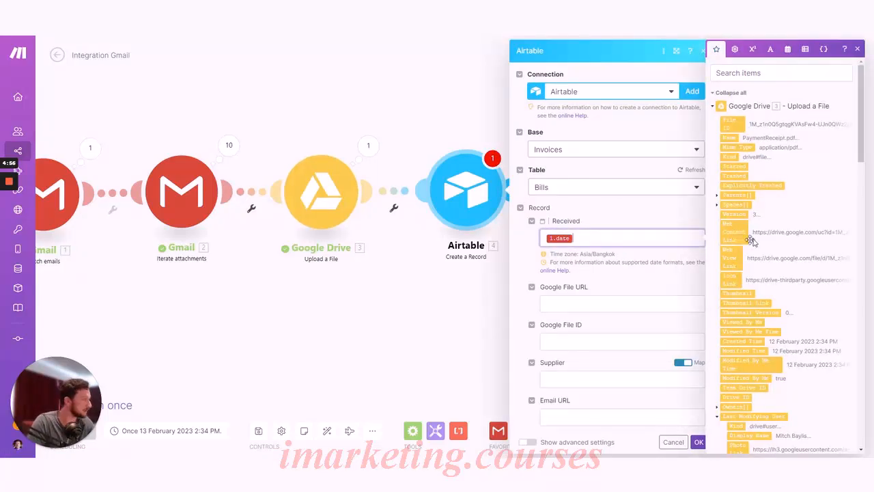
{"action": "scroll", "coordinate": [751, 240], "scroll_direction": "down", "scroll_amount": 10}
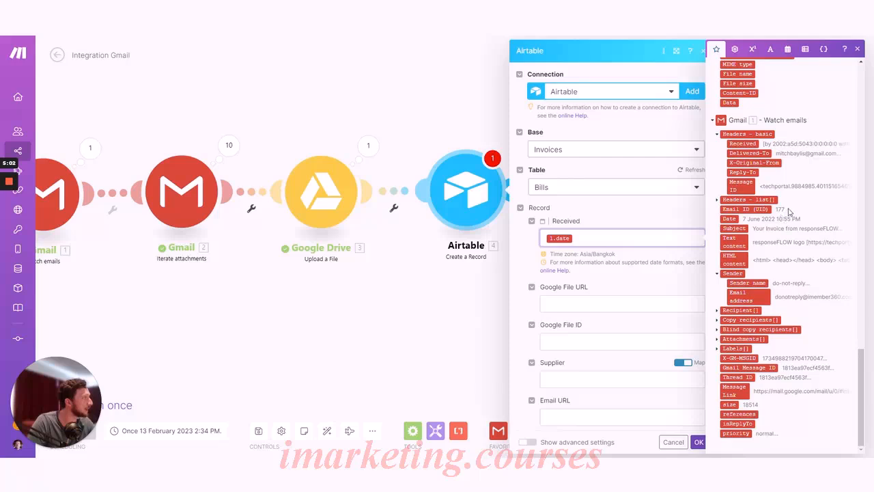
{"action": "scroll", "coordinate": [790, 213], "scroll_direction": "up", "scroll_amount": 1}
Inspect the raw date of Bundle 1 in the Gmail Watch emails module's output.
{"action": "left_click_drag", "start_coordinate": [98, 262], "coordinate": [238, 261]}
{"action": "left_click", "coordinate": [227, 147]}
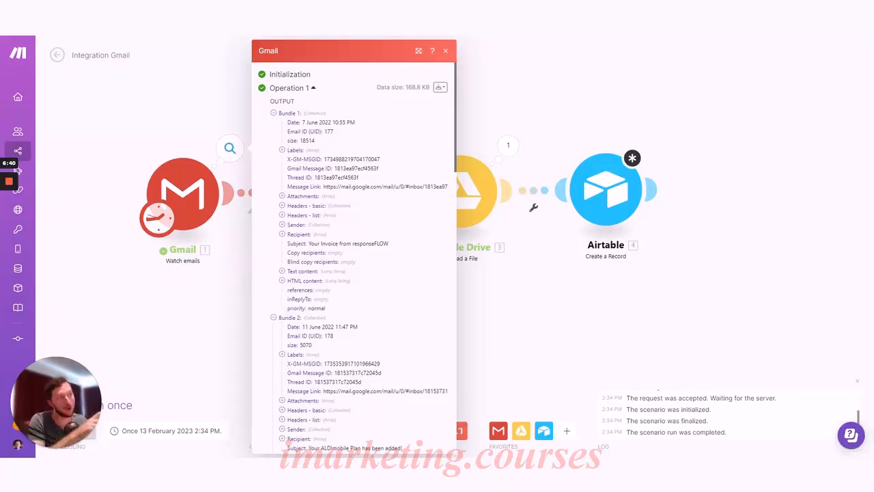
{"action": "mouse_move", "coordinate": [332, 123]}
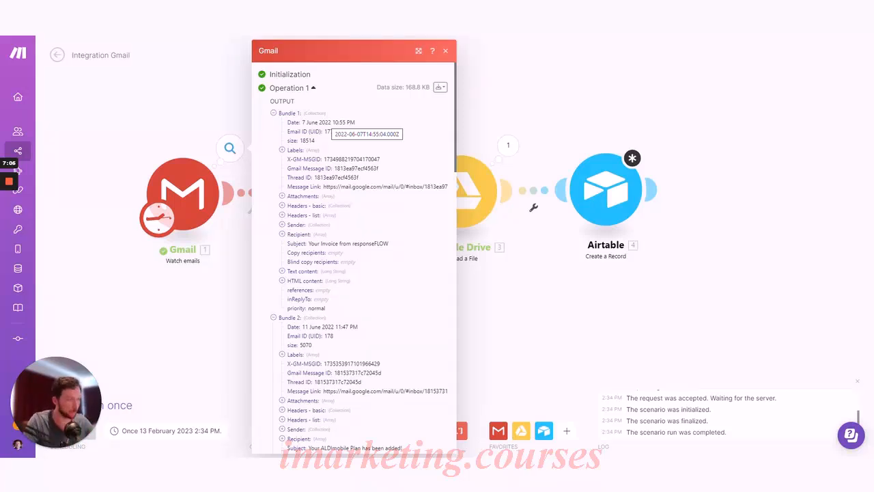
{"action": "left_click", "coordinate": [536, 310]}
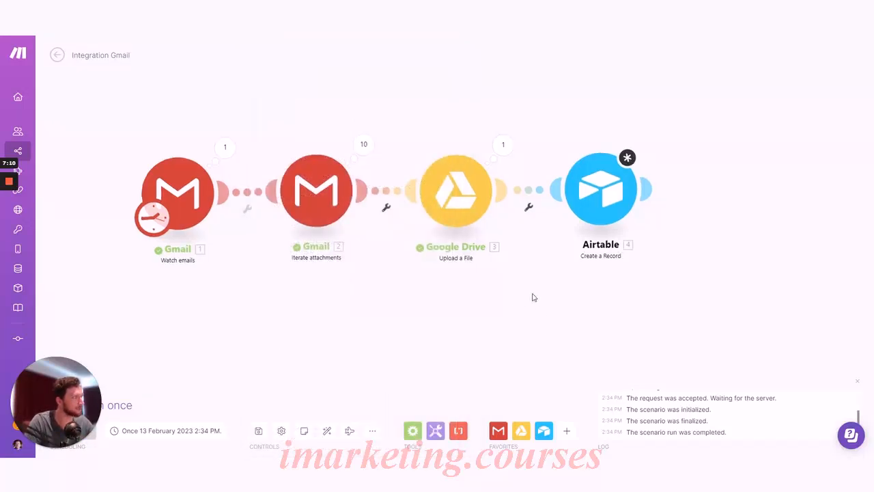
Reopen the Airtable module's settings and review the unmapped record fields from Google File URL through to Total.
{"action": "left_click", "coordinate": [520, 184]}
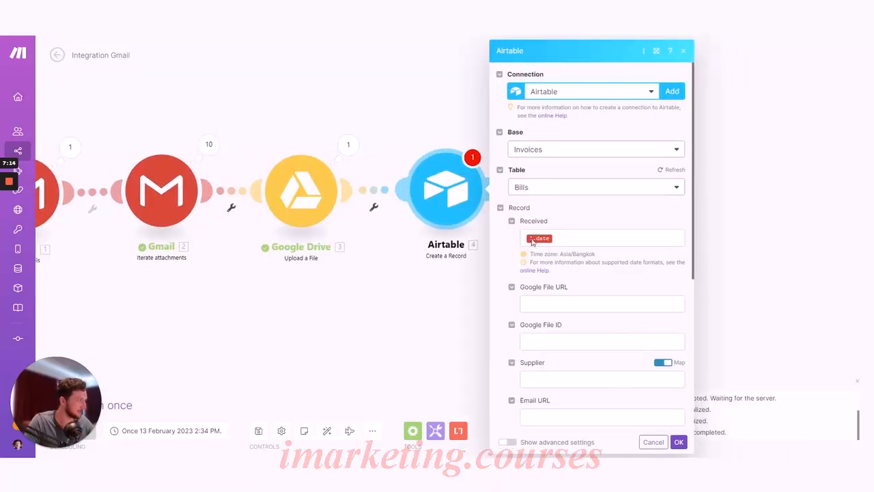
{"action": "scroll", "coordinate": [610, 267], "scroll_direction": "down", "scroll_amount": 3}
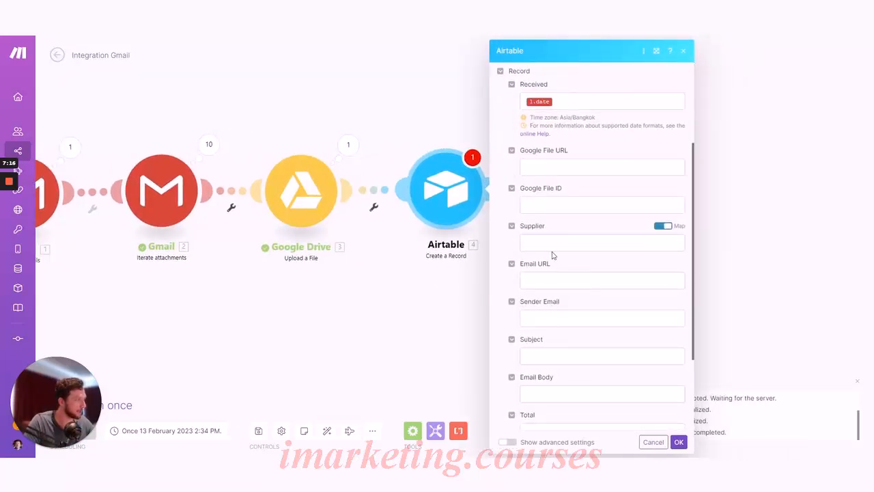
{"action": "scroll", "coordinate": [591, 273], "scroll_direction": "down", "scroll_amount": 2}
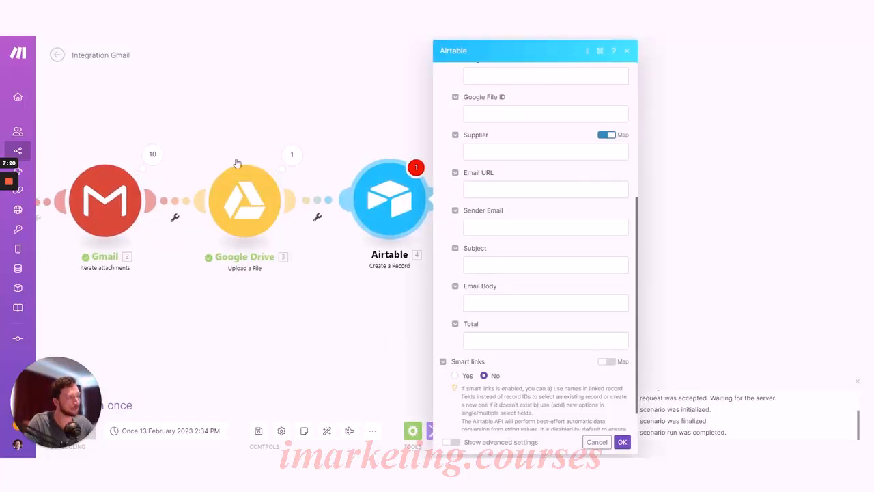
Review the Airtable module's record field mappings from Received through Total, including the Supplier field and the Smart links option.
{"action": "mouse_move", "coordinate": [9, 203]}
{"action": "left_click", "coordinate": [10, 218]}
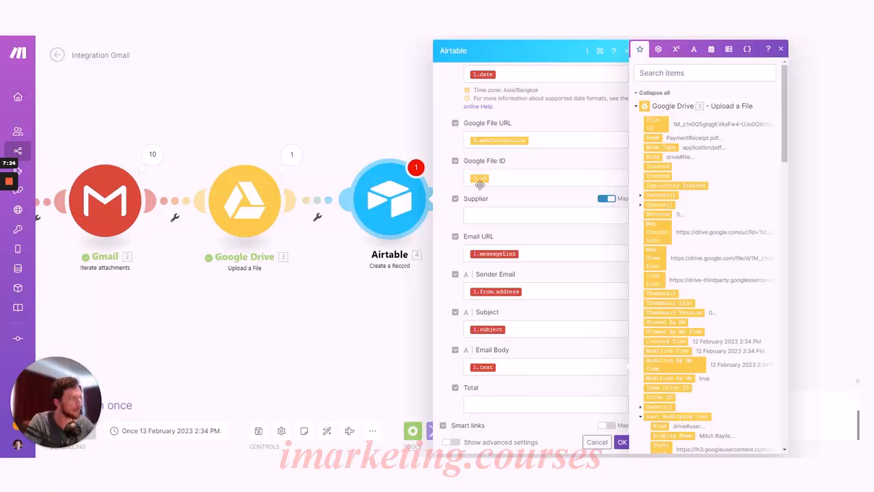
{"action": "scroll", "coordinate": [454, 274], "scroll_direction": "up", "scroll_amount": 1}
{"action": "scroll", "coordinate": [458, 270], "scroll_direction": "up", "scroll_amount": 1}
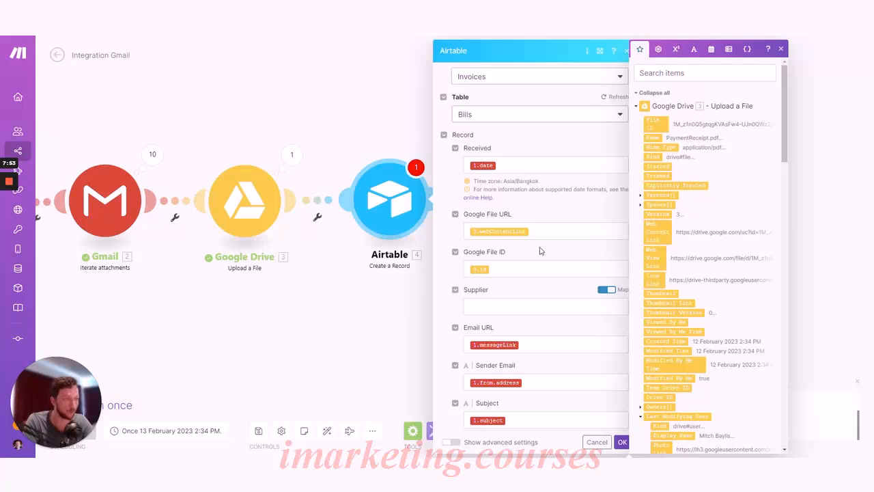
{"action": "scroll", "coordinate": [471, 263], "scroll_direction": "down", "scroll_amount": 4}
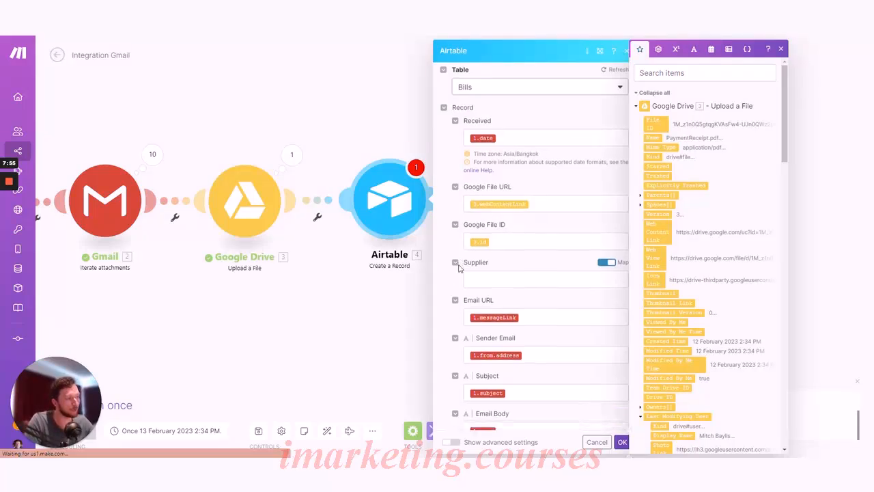
{"action": "scroll", "coordinate": [456, 274], "scroll_direction": "down", "scroll_amount": 1}
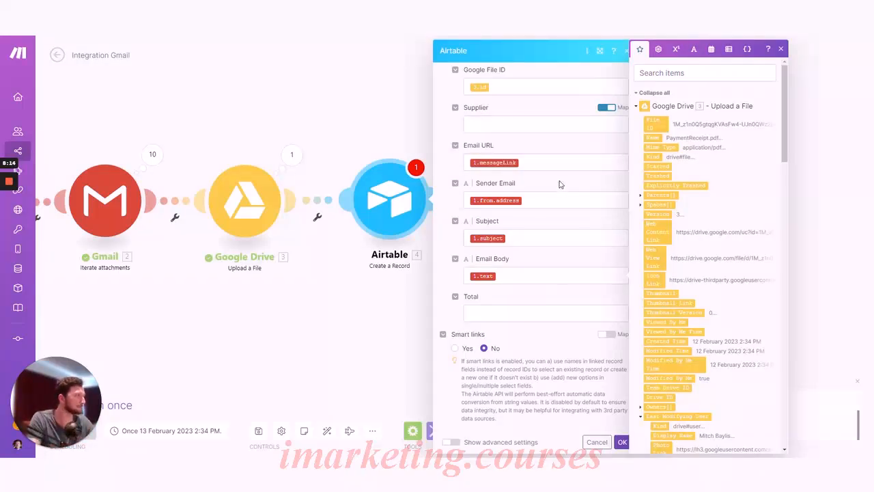
{"action": "scroll", "coordinate": [377, 307], "scroll_direction": "up", "scroll_amount": 2}
{"action": "scroll", "coordinate": [369, 287], "scroll_direction": "down", "scroll_amount": 4}
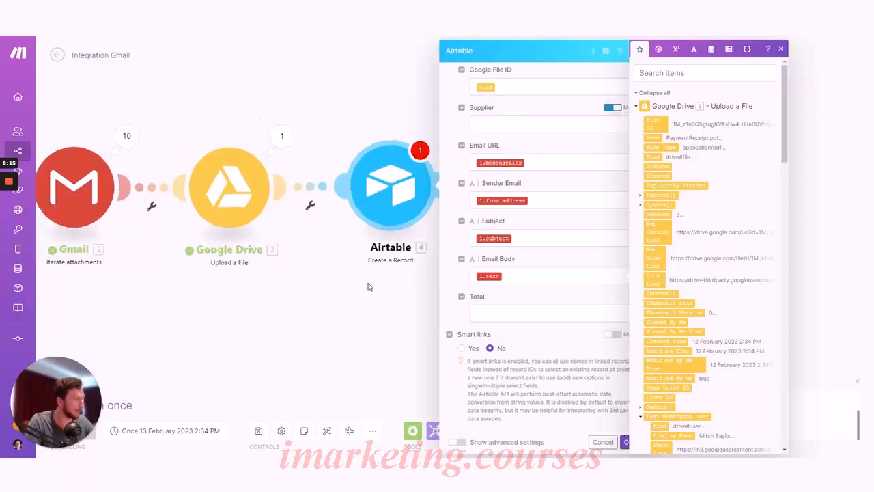
Save the Airtable Create a Record module's field mappings and return to the scenario canvas.
{"action": "left_click_drag", "start_coordinate": [330, 284], "coordinate": [364, 325]}
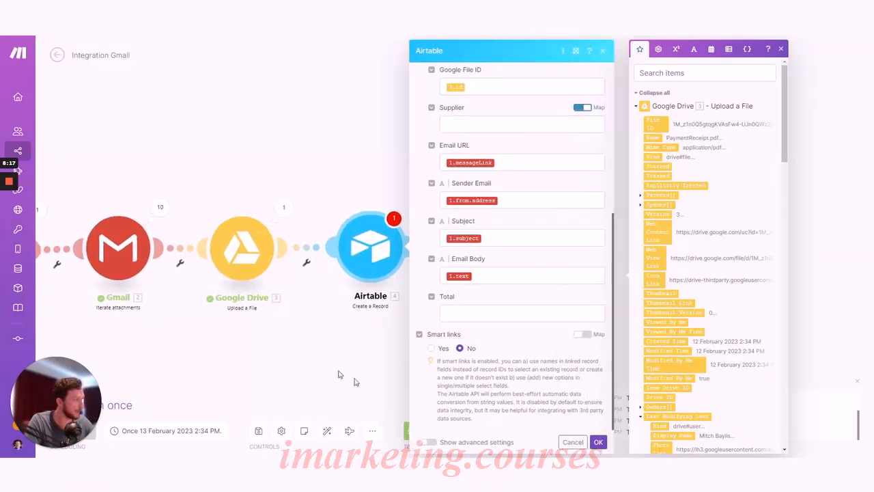
{"action": "left_click", "coordinate": [599, 442]}
{"action": "left_click_drag", "start_coordinate": [336, 318], "coordinate": [493, 285]}
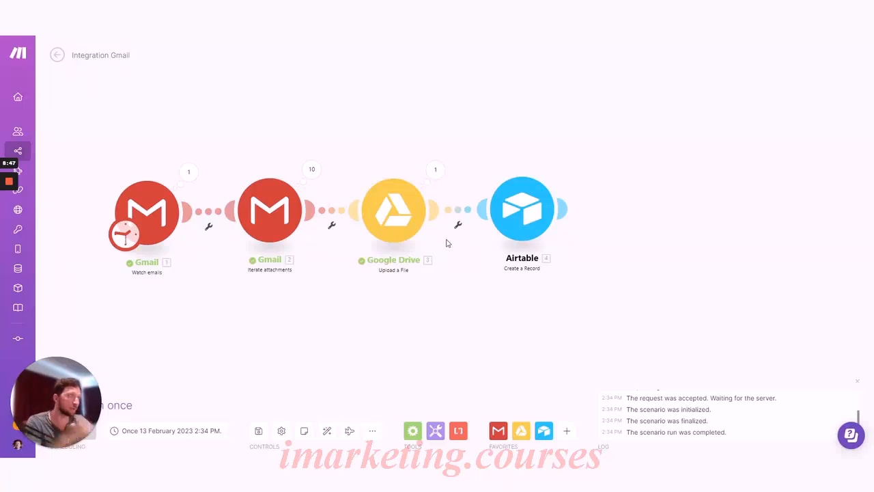
Clone the Airtable module, connect the clone to Gmail Watch emails through a router, and auto-align the scenario.
{"action": "right_click", "coordinate": [520, 219]}
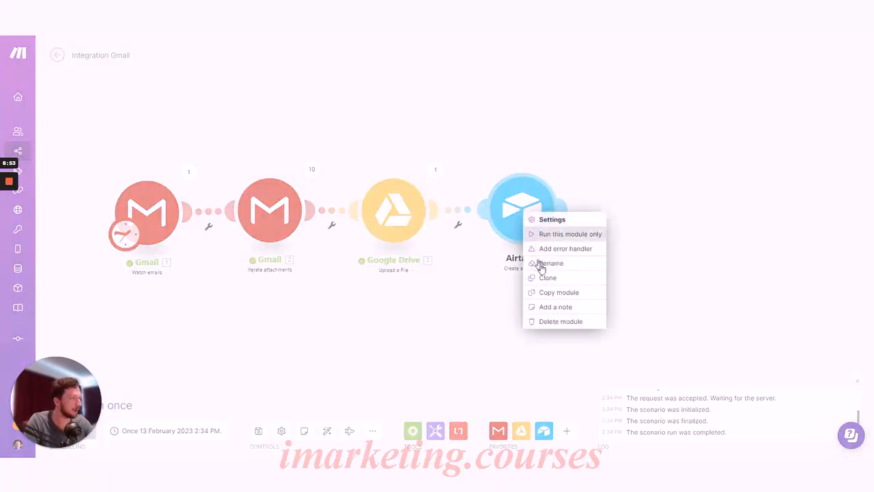
{"action": "left_click", "coordinate": [564, 278]}
{"action": "mouse_move", "coordinate": [554, 248]}
{"action": "left_mouse_down"}
{"action": "mouse_move", "coordinate": [323, 339]}
{"action": "mouse_move", "coordinate": [272, 326]}
{"action": "mouse_move", "coordinate": [175, 251]}
{"action": "mouse_move", "coordinate": [161, 225]}
{"action": "left_mouse_up"}
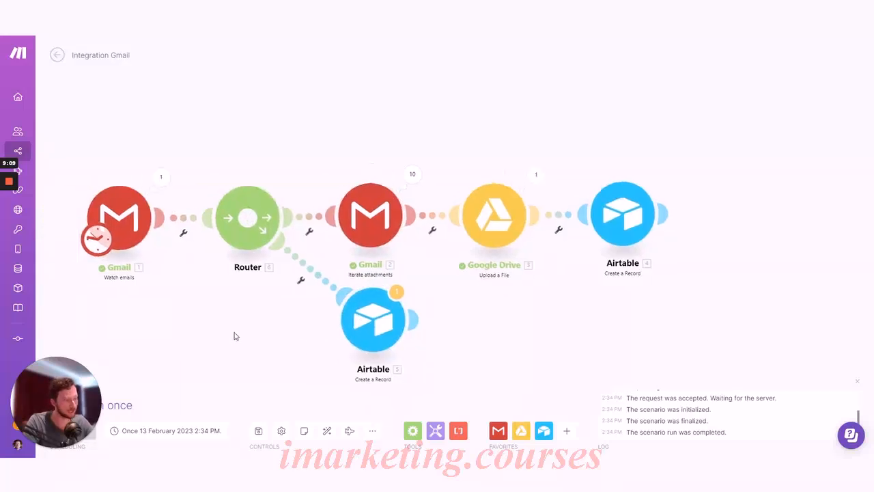
{"action": "left_click", "coordinate": [326, 430]}
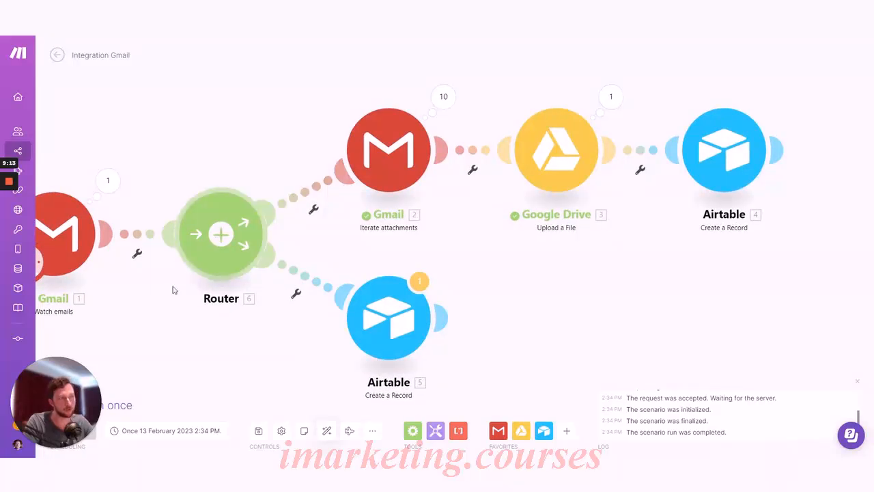
Unlink the cloned Airtable module, then delete the router and the clone from the scenario.
{"action": "scroll", "coordinate": [290, 329], "scroll_direction": "down", "scroll_amount": 4}
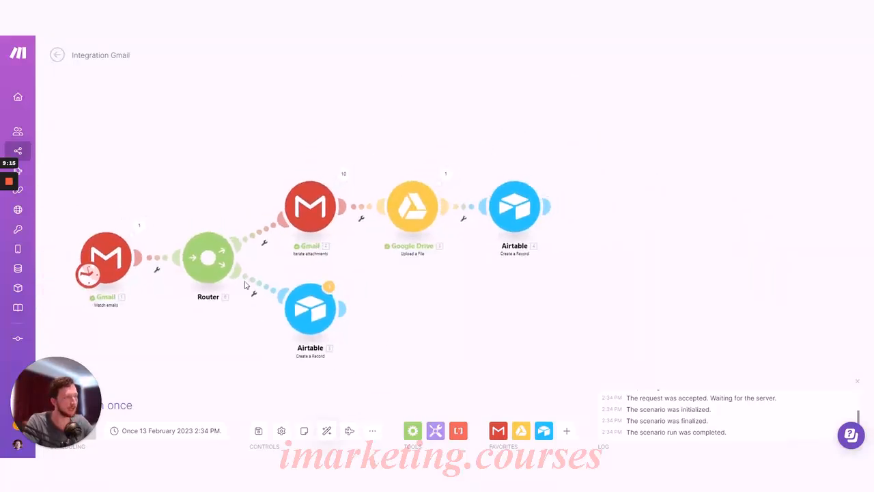
{"action": "left_click", "coordinate": [250, 282]}
{"action": "left_click", "coordinate": [290, 309]}
{"action": "right_click", "coordinate": [207, 262]}
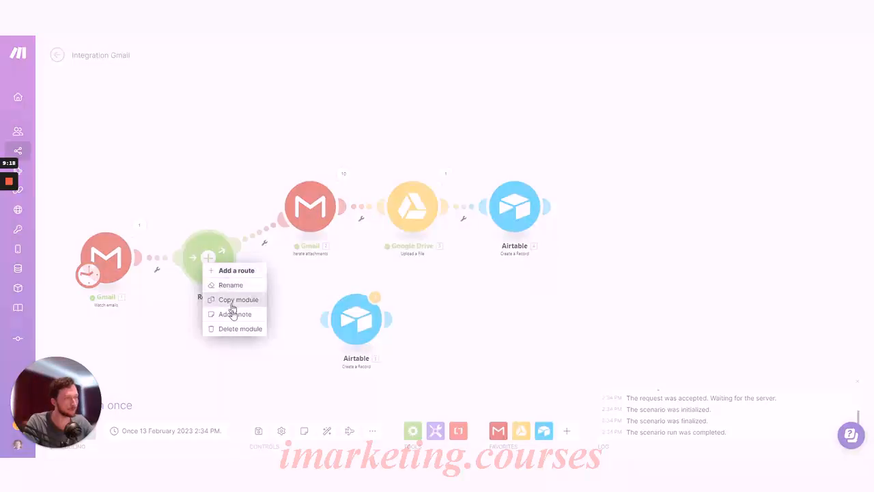
{"action": "left_click", "coordinate": [238, 328]}
{"action": "left_click_drag", "start_coordinate": [258, 228], "coordinate": [239, 268]}
{"action": "right_click", "coordinate": [447, 335]}
{"action": "left_click", "coordinate": [508, 442]}
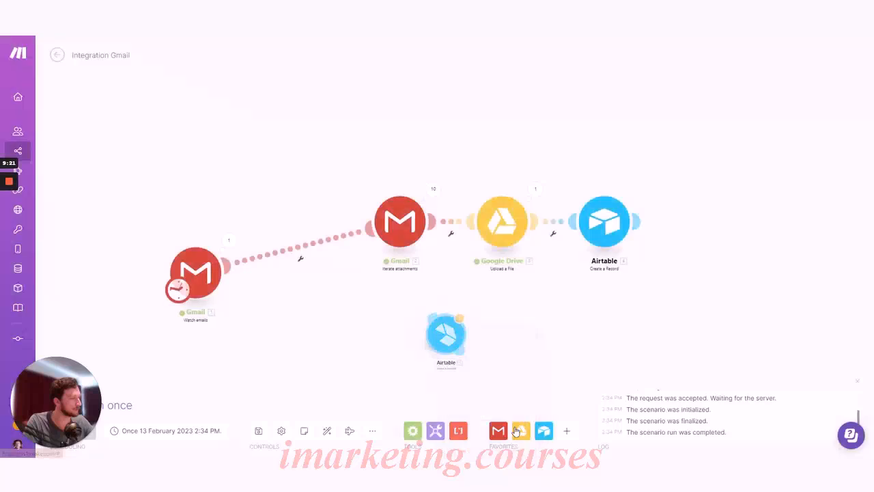
Copy the Airtable Create a Record module and paste the copy into the empty area below the Google Drive branch.
{"action": "right_click", "coordinate": [572, 215]}
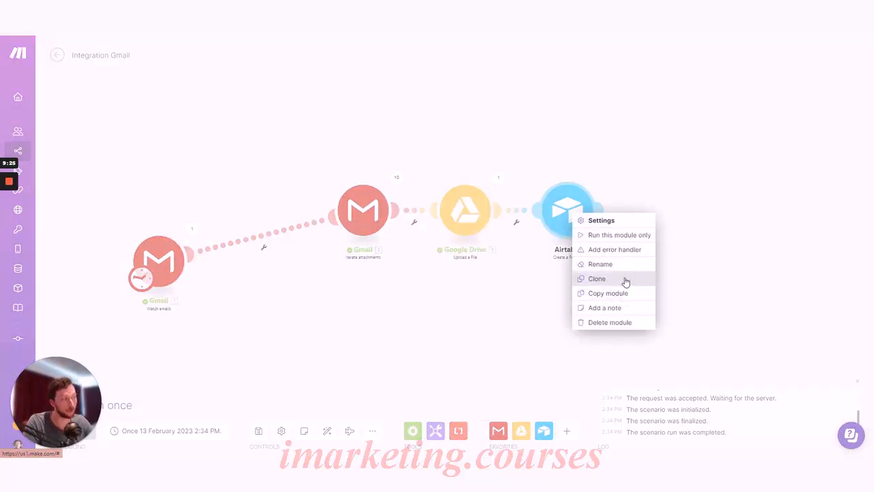
{"action": "left_click", "coordinate": [606, 294]}
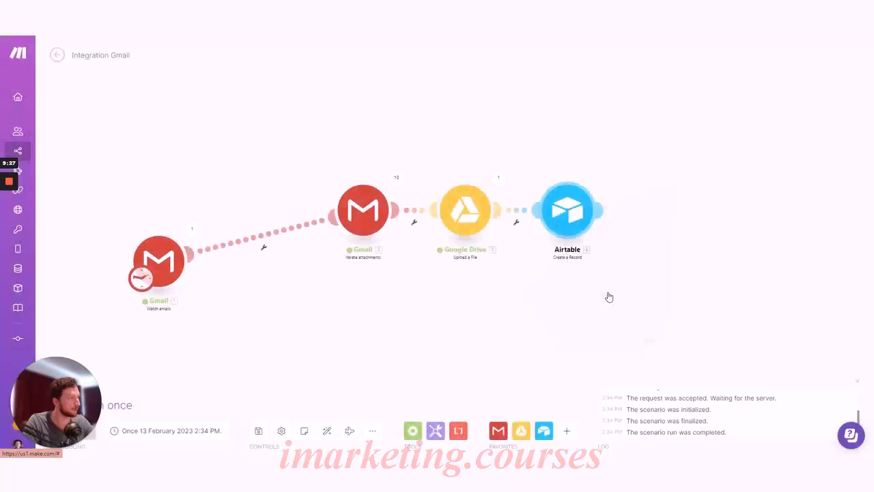
{"action": "right_click", "coordinate": [461, 294]}
{"action": "left_click", "coordinate": [496, 316]}
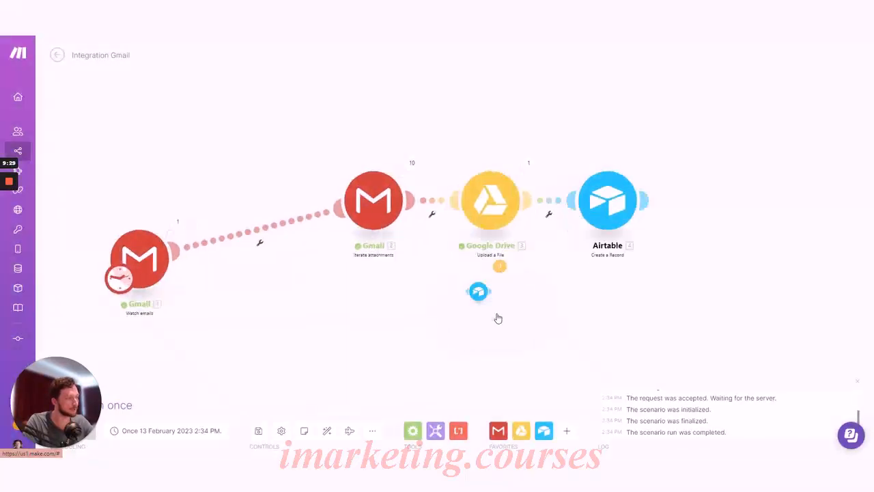
{"action": "left_click_drag", "start_coordinate": [554, 319], "coordinate": [442, 328]}
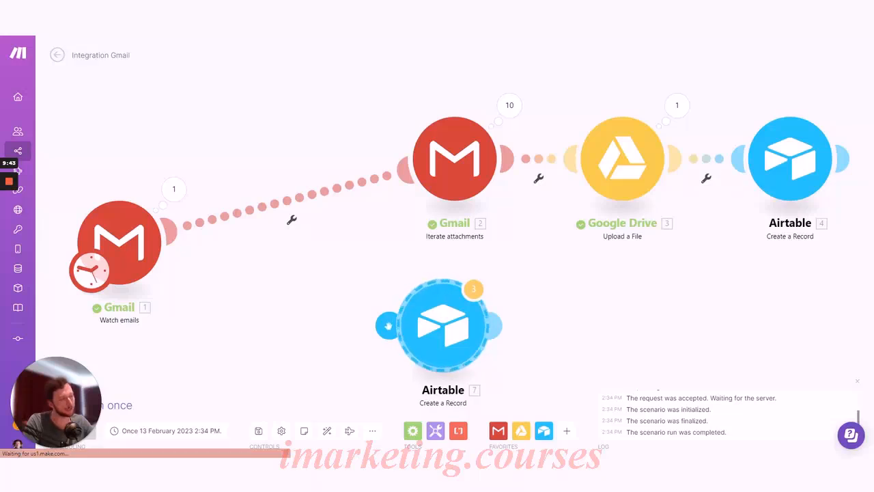
Connect the pasted Airtable module to Gmail Watch emails as a second router route and auto-align the scenario.
{"action": "left_click_drag", "start_coordinate": [386, 326], "coordinate": [109, 225]}
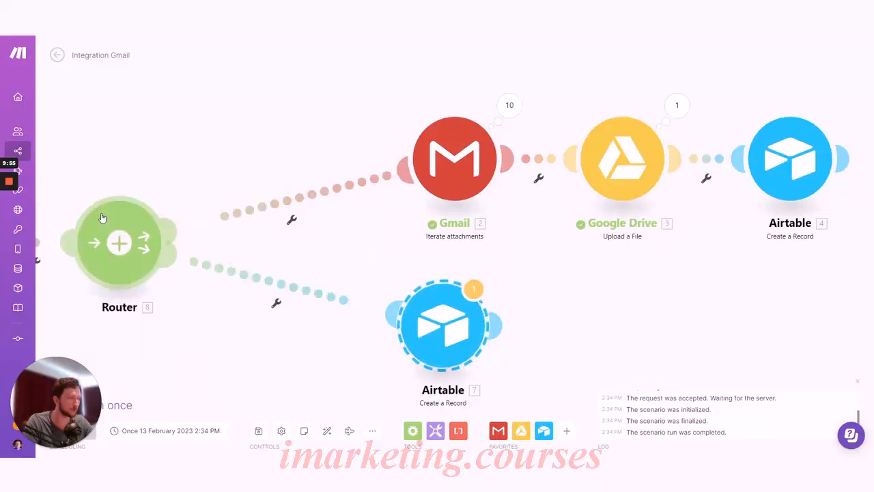
{"action": "left_click_drag", "start_coordinate": [195, 169], "coordinate": [307, 133]}
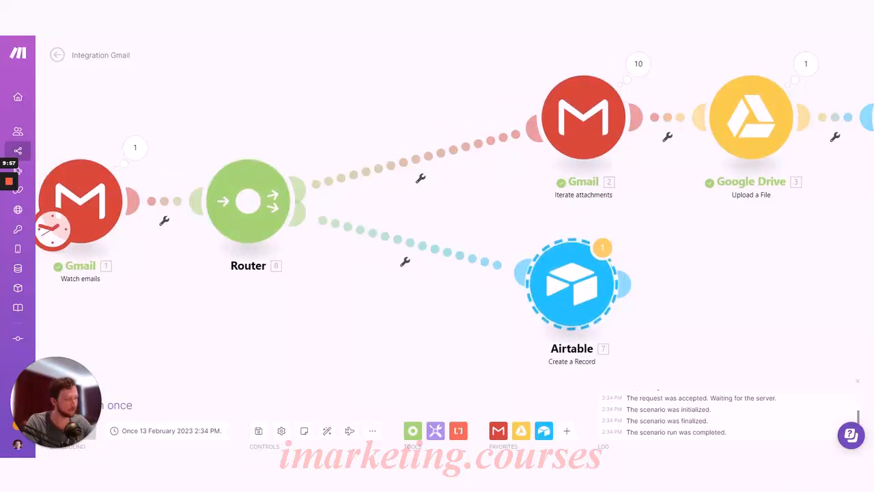
{"action": "left_click", "coordinate": [326, 430]}
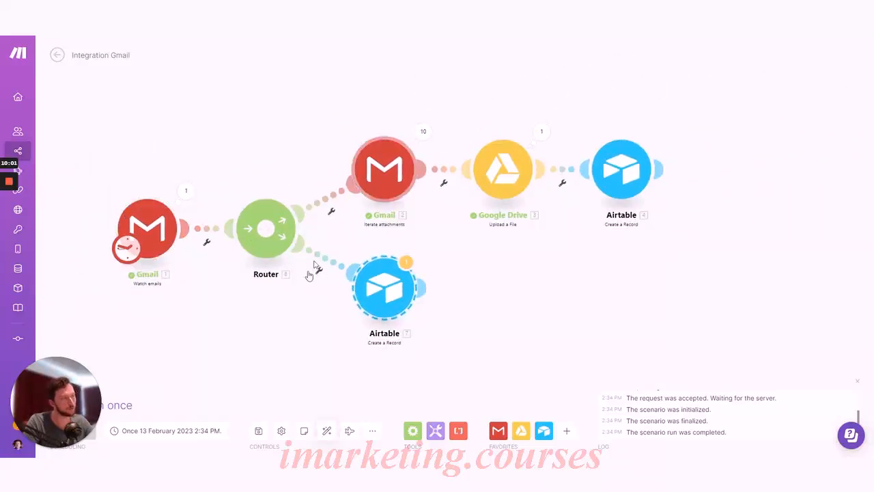
{"action": "scroll", "coordinate": [277, 219], "scroll_direction": "up", "scroll_amount": 2}
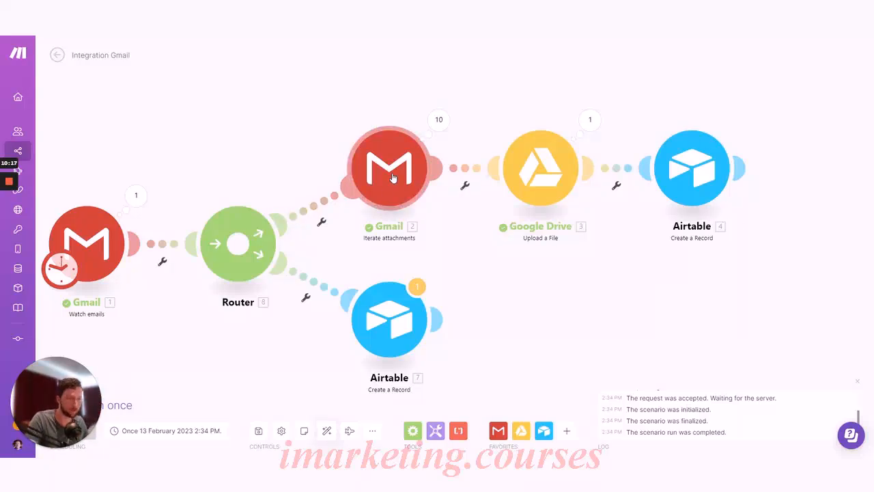
{"action": "left_click_drag", "start_coordinate": [330, 161], "coordinate": [286, 154]}
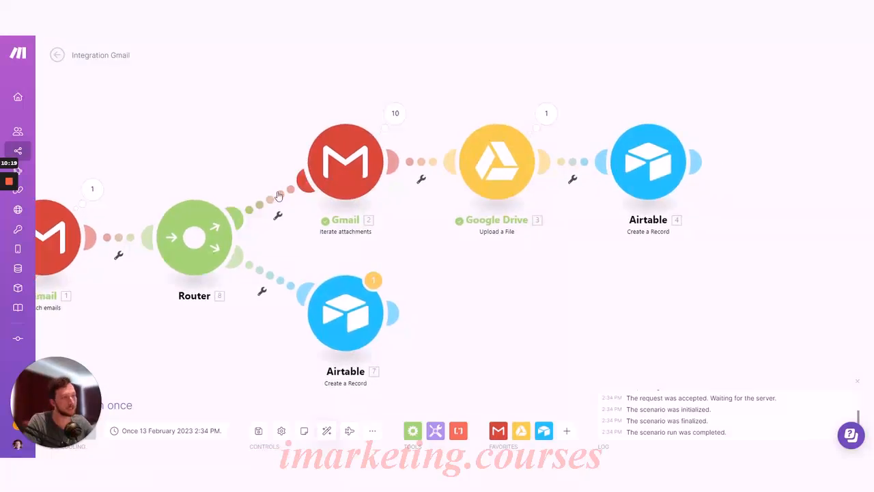
{"action": "left_click", "coordinate": [277, 196]}
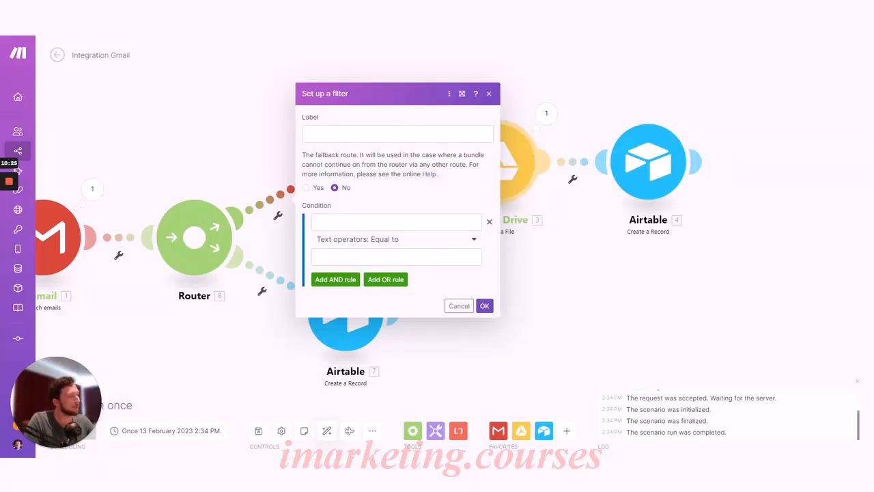
{"action": "left_click", "coordinate": [396, 221]}
{"action": "left_click", "coordinate": [254, 163]}
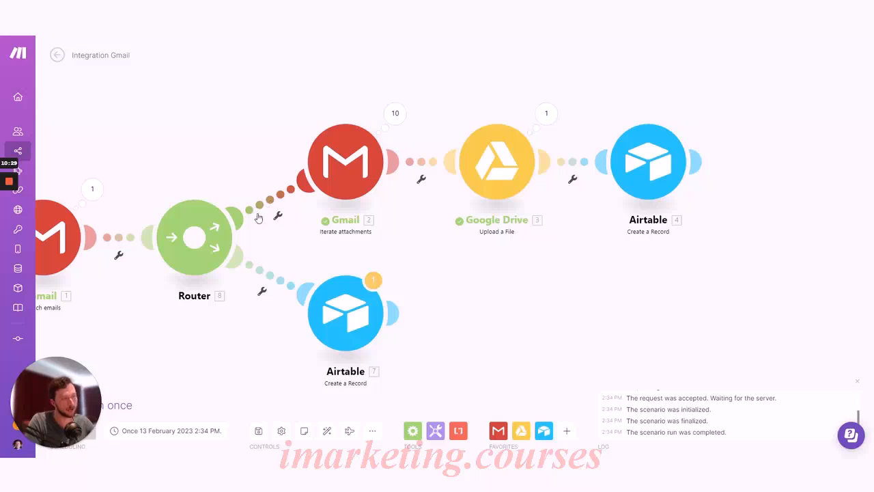
Set up a filter on the route from the router to Gmail Iterate attachments, using the Attachments[] array as the condition's first operand.
{"action": "left_click", "coordinate": [270, 203]}
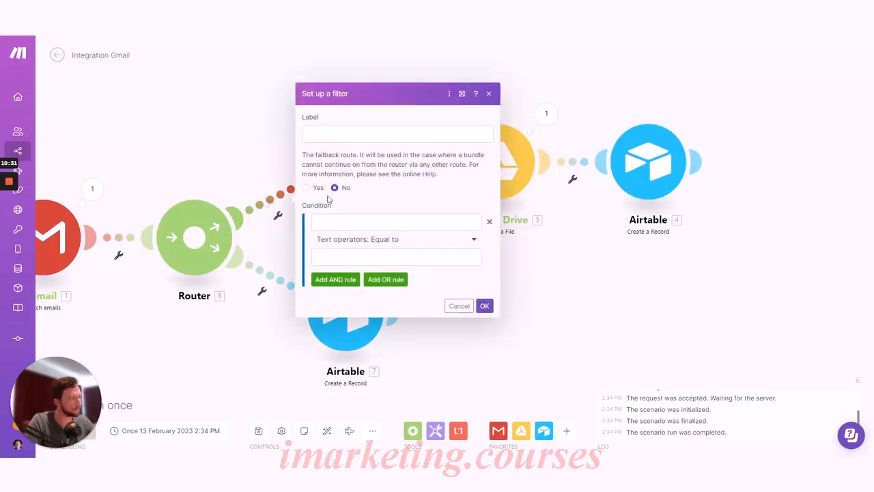
{"action": "left_click", "coordinate": [321, 222]}
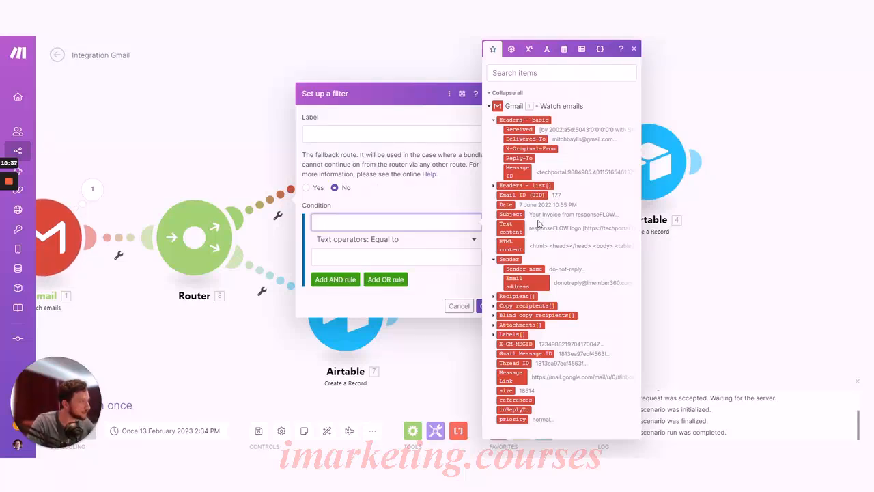
{"action": "left_click", "coordinate": [494, 325]}
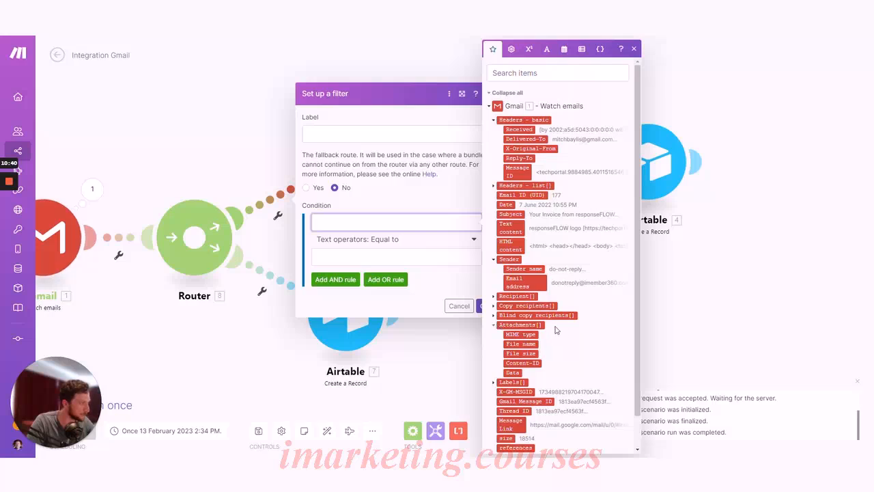
{"action": "left_click", "coordinate": [493, 325]}
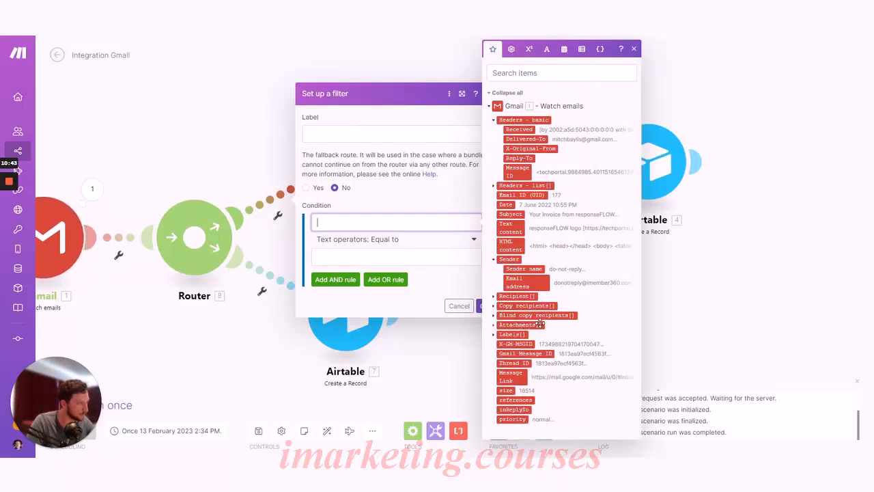
{"action": "left_click", "coordinate": [511, 325]}
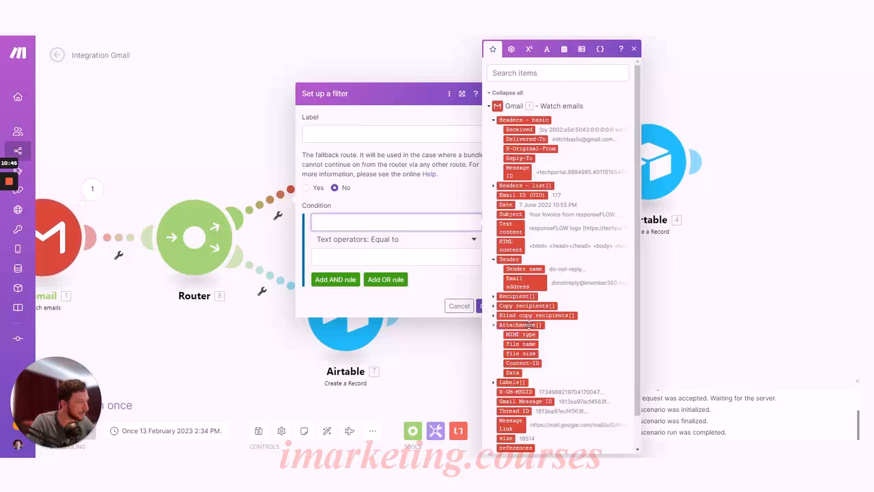
{"action": "left_click", "coordinate": [517, 325]}
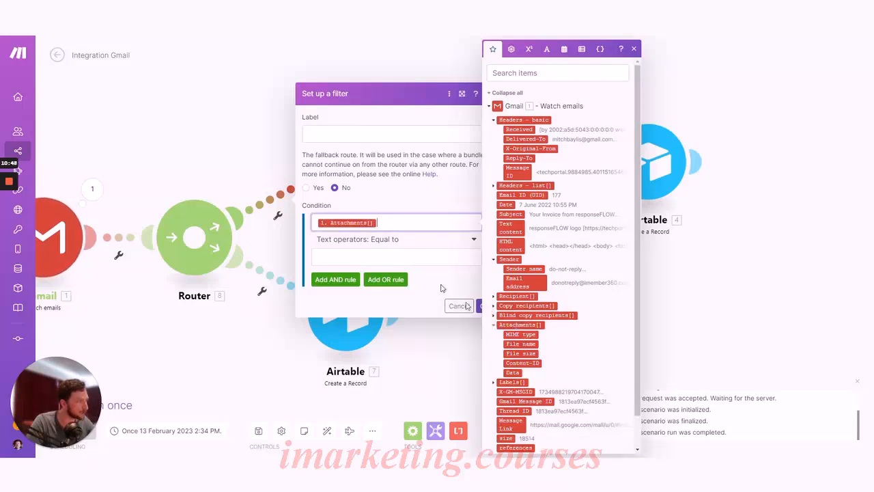
Set the filter condition to the array operator Array length greater than with value 0, and label the filter "has attachments".
{"action": "left_click", "coordinate": [380, 240]}
{"action": "scroll", "coordinate": [400, 299], "scroll_direction": "down", "scroll_amount": 5}
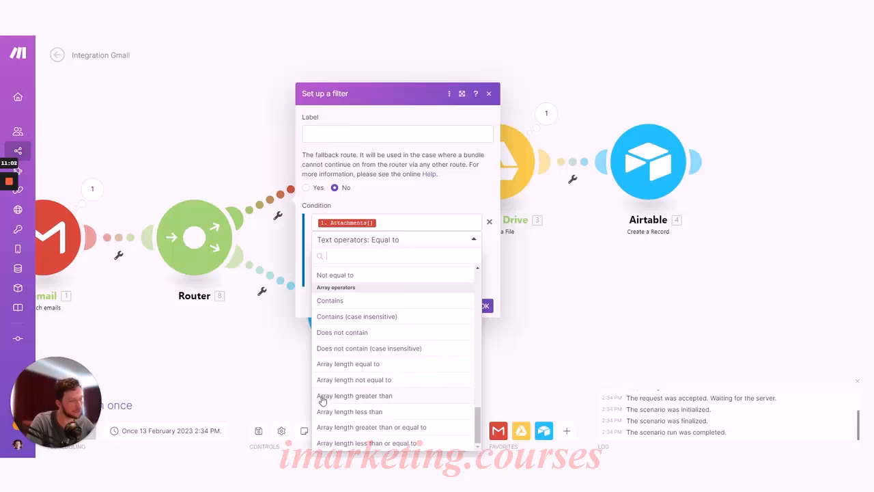
{"action": "left_click", "coordinate": [369, 396]}
{"action": "left_click", "coordinate": [405, 258]}
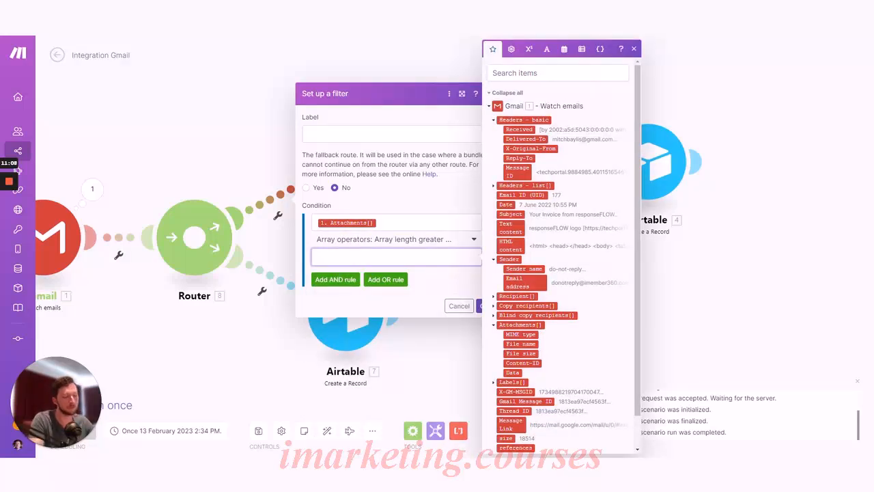
{"action": "left_click", "coordinate": [430, 277]}
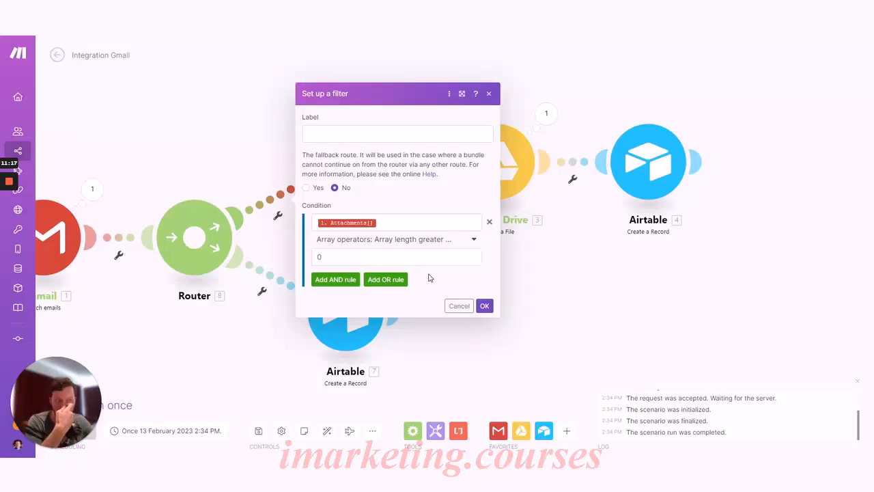
{"action": "left_click", "coordinate": [397, 134]}
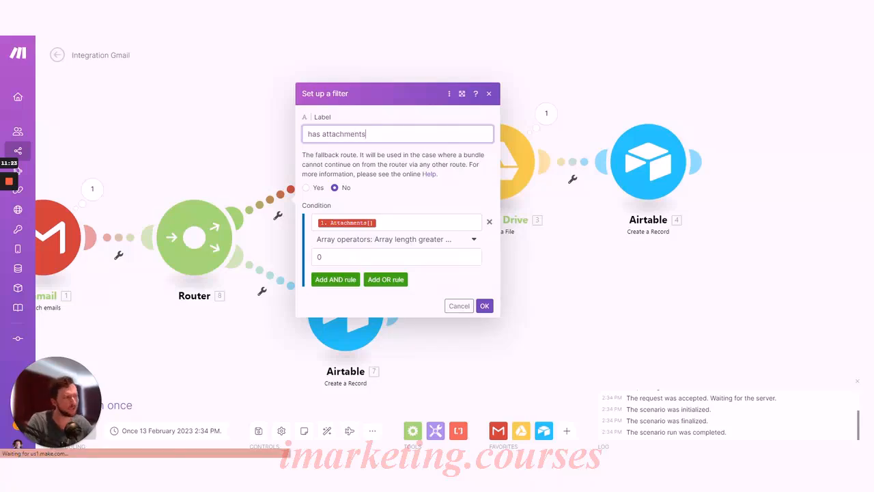
{"action": "left_click", "coordinate": [423, 222]}
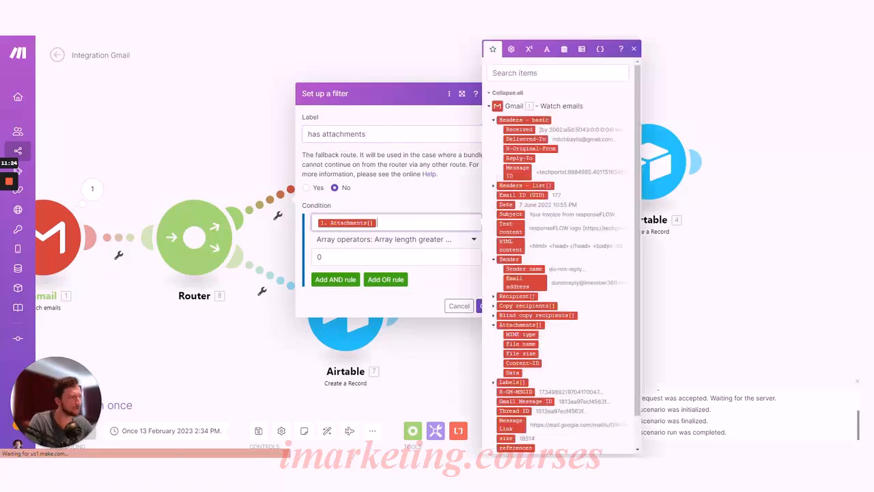
{"action": "left_click", "coordinate": [514, 368]}
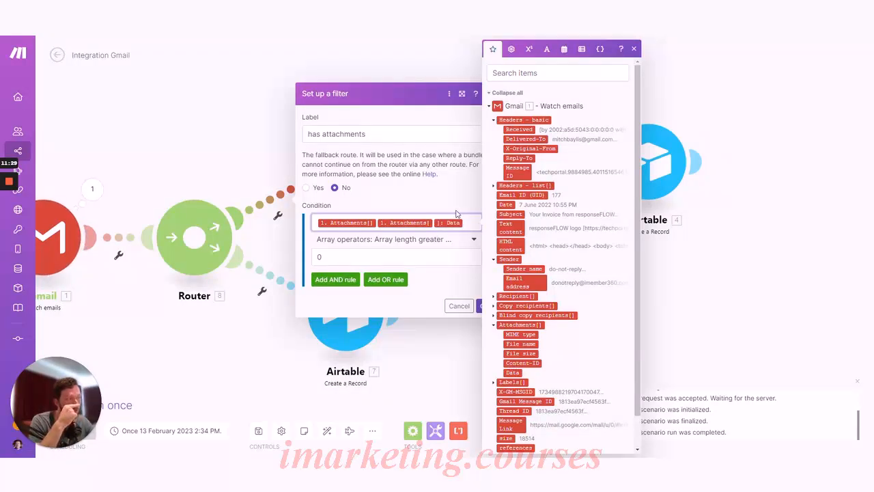
{"action": "left_click", "coordinate": [379, 240]}
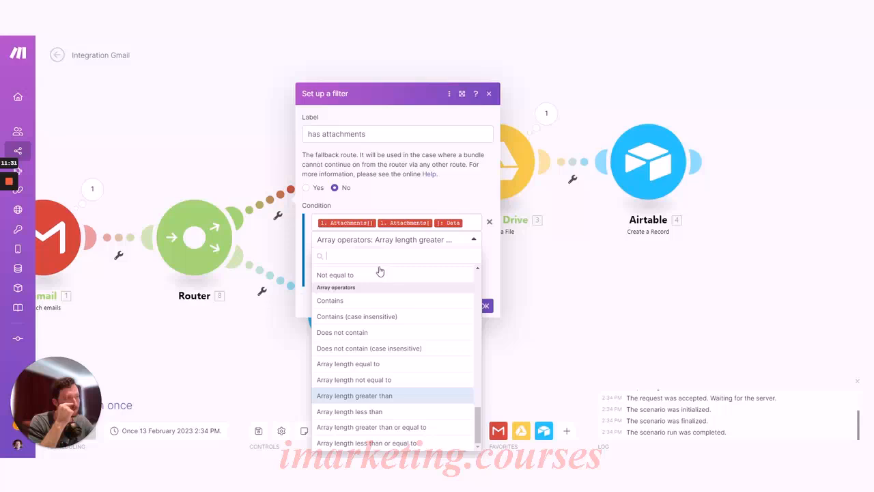
{"action": "scroll", "coordinate": [380, 271], "scroll_direction": "up", "scroll_amount": 10}
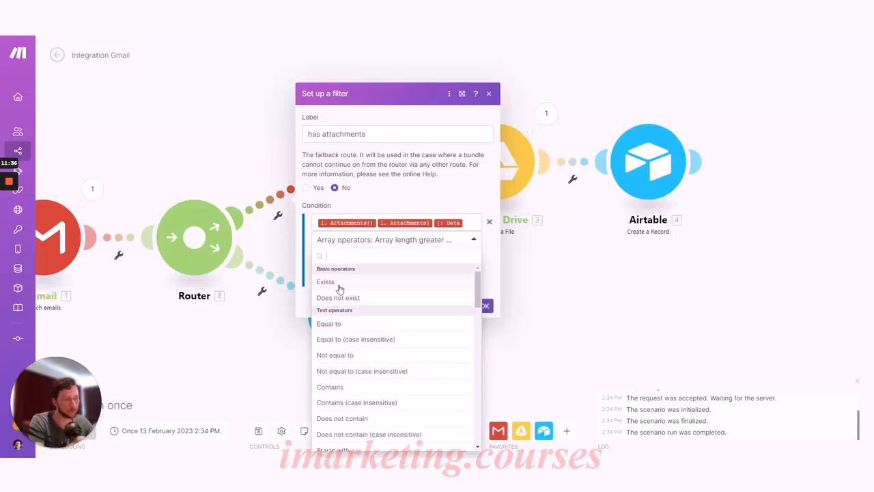
{"action": "left_click", "coordinate": [425, 203]}
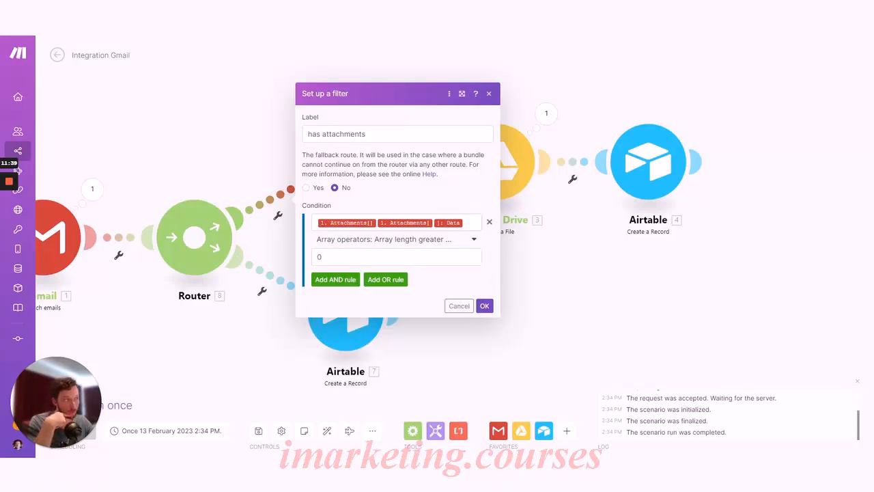
{"action": "left_click", "coordinate": [470, 222]}
{"action": "key", "text": "BackSpace"}
{"action": "key", "text": "BackSpace"}
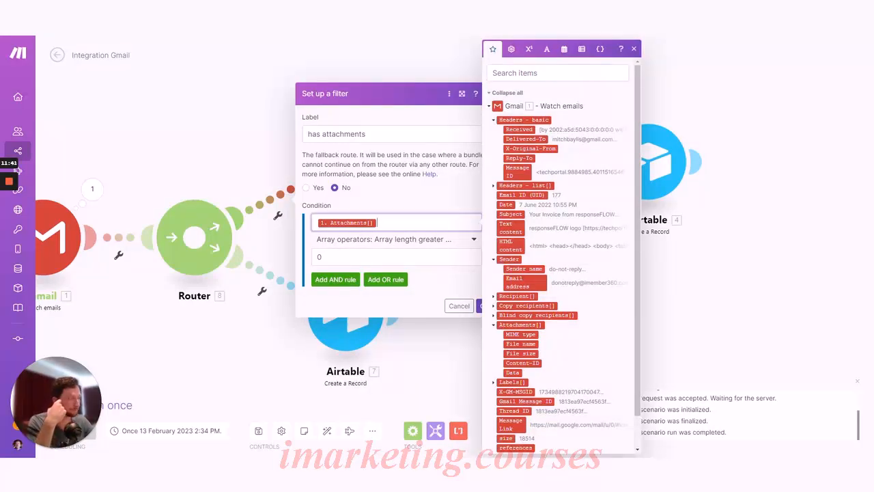
{"action": "left_click", "coordinate": [440, 203]}
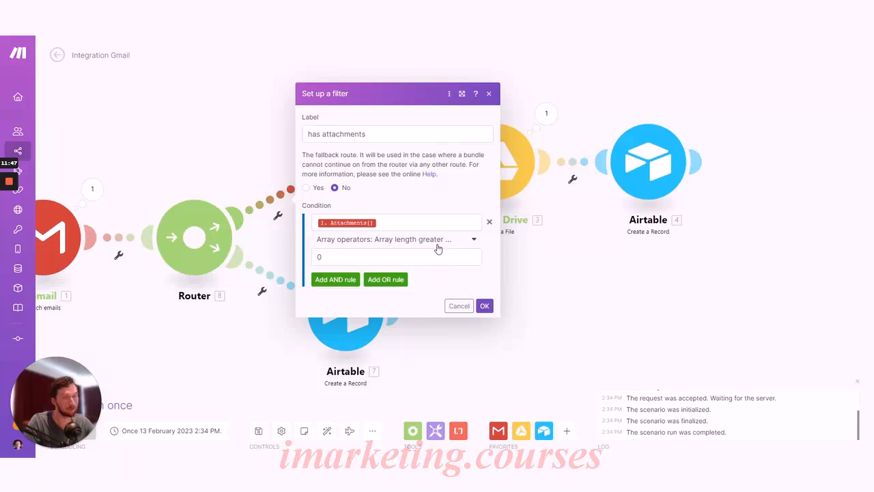
Save the "has attachments" filter and make the route from the router to the lower Airtable module the fallback route, labelled "fallback".
{"action": "left_click", "coordinate": [485, 307]}
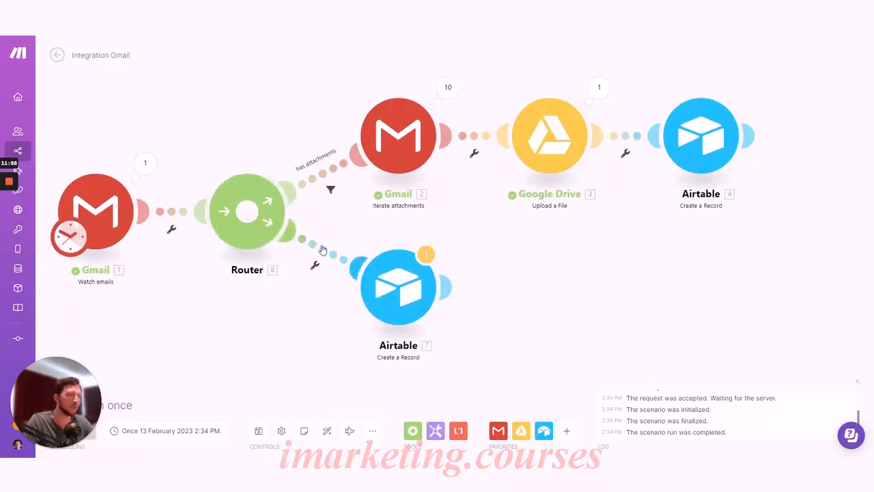
{"action": "left_click", "coordinate": [322, 250]}
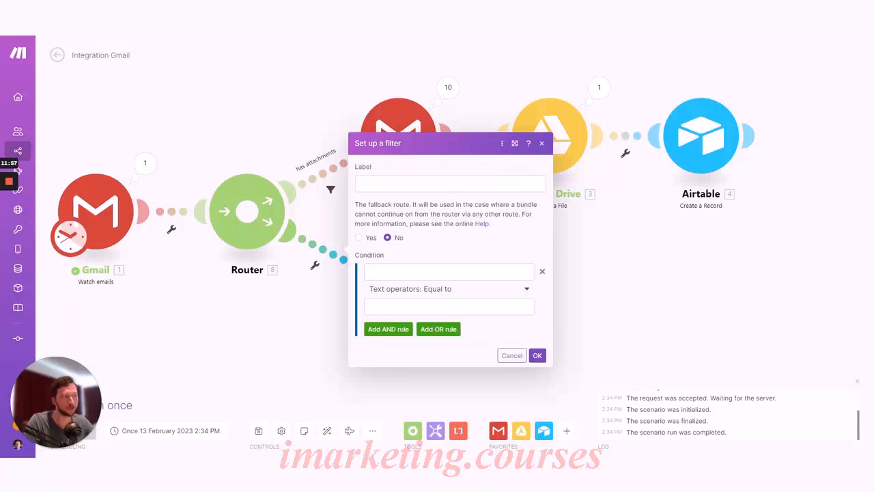
{"action": "left_click", "coordinate": [449, 271]}
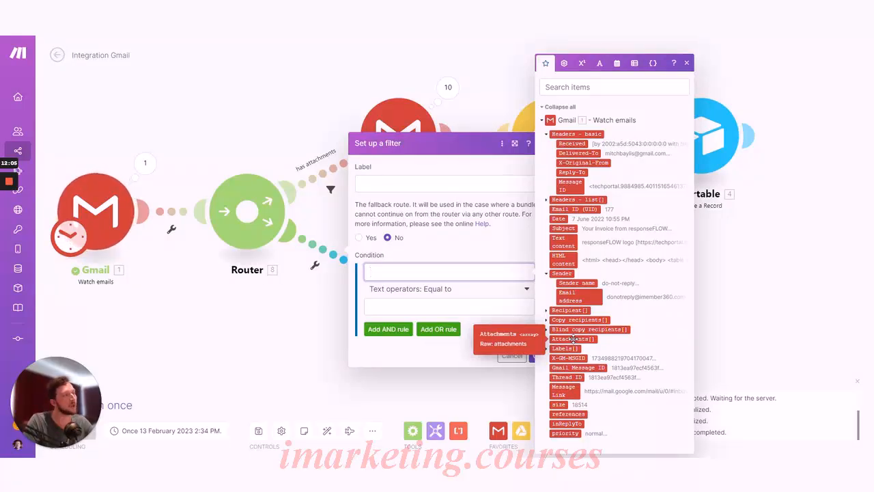
{"action": "left_click", "coordinate": [439, 233]}
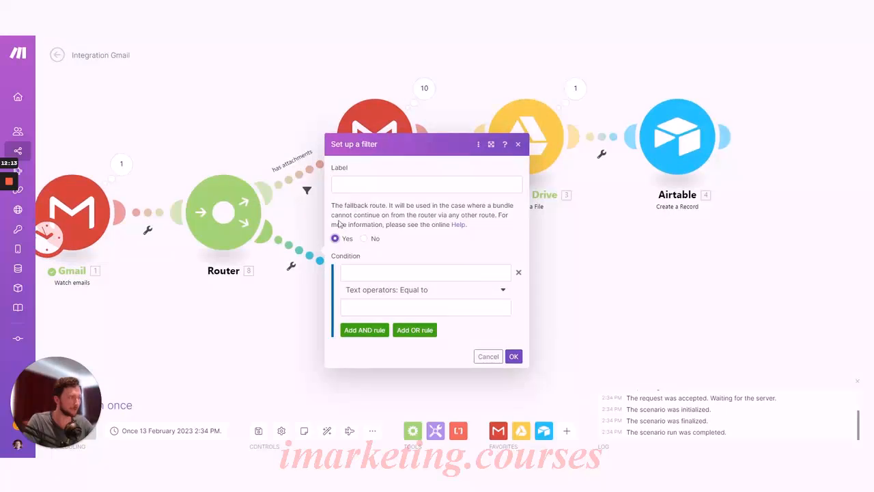
{"action": "left_click", "coordinate": [410, 184]}
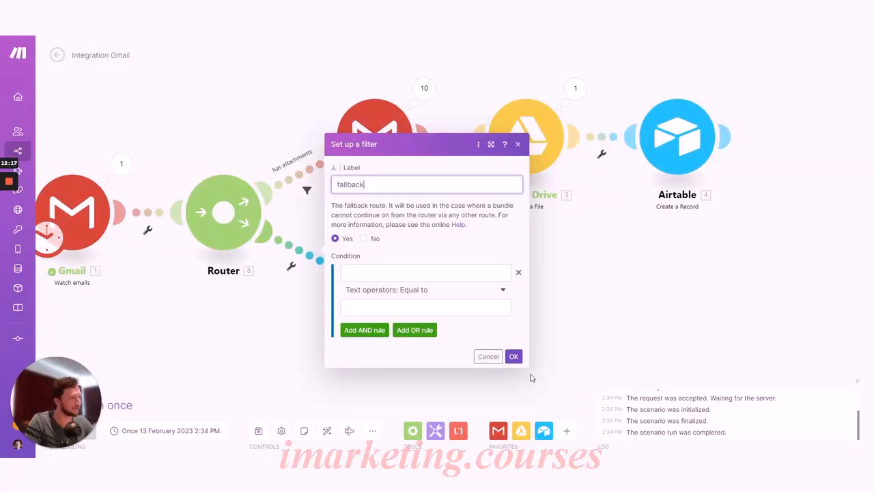
{"action": "left_click", "coordinate": [515, 357]}
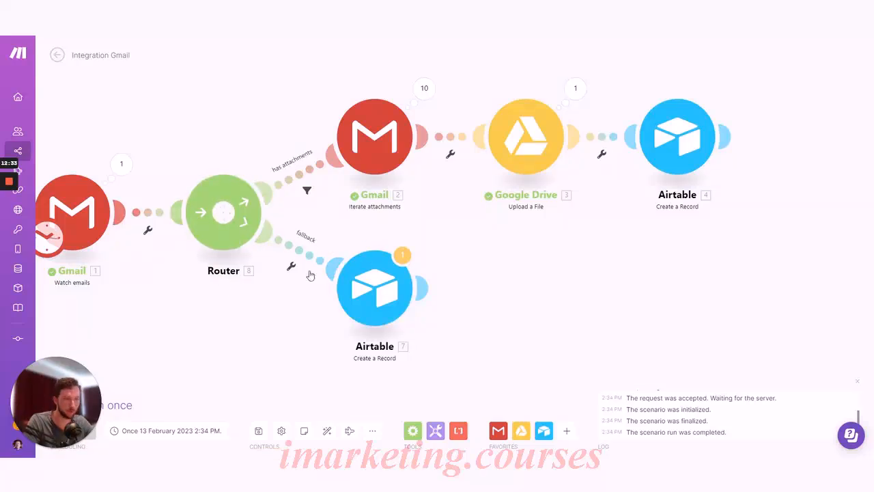
{"action": "left_click", "coordinate": [227, 220]}
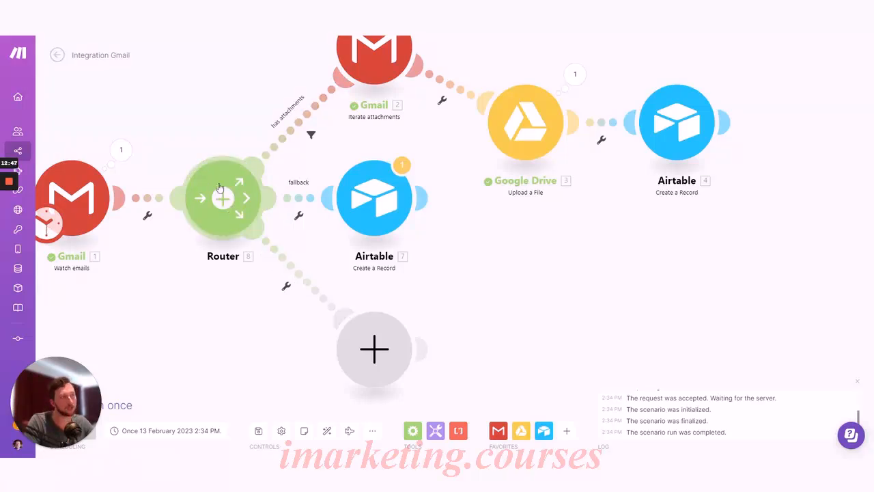
{"action": "right_click", "coordinate": [380, 369]}
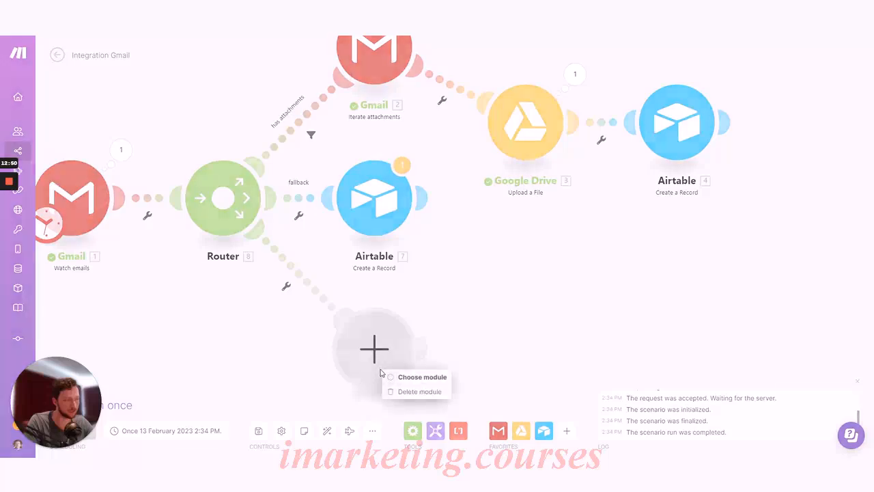
{"action": "left_click", "coordinate": [414, 392]}
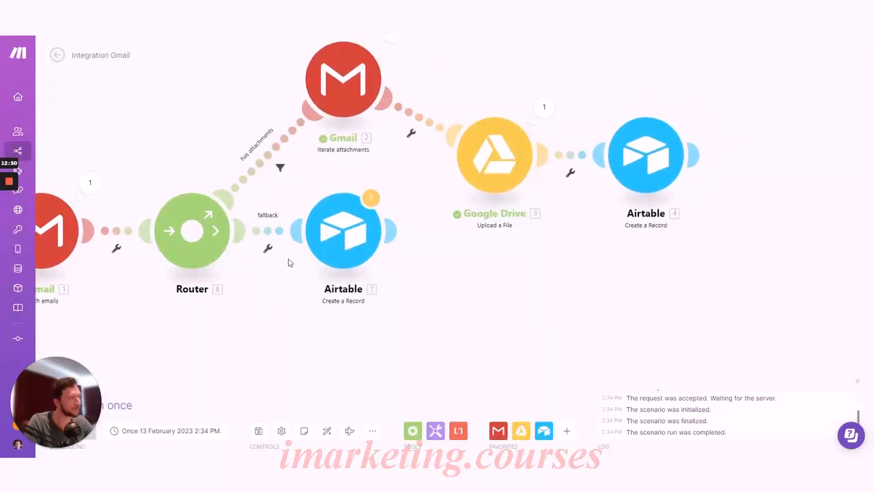
{"action": "left_click", "coordinate": [326, 430]}
Clear the Google File URL and Google File ID mappings in the fallback route's Airtable Create a Record module and save it.
{"action": "left_click", "coordinate": [418, 294]}
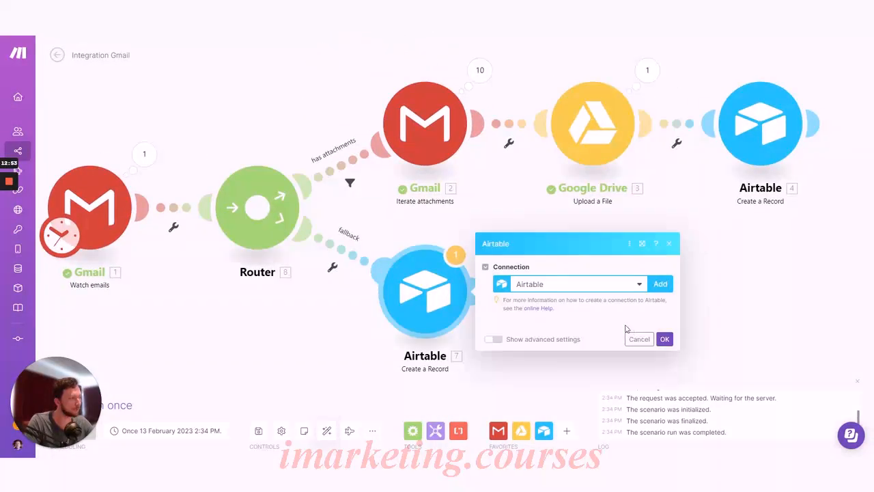
{"action": "left_click", "coordinate": [605, 304]}
{"action": "key", "text": "BackSpace"}
{"action": "left_click", "coordinate": [605, 341]}
{"action": "key", "text": "BackSpace"}
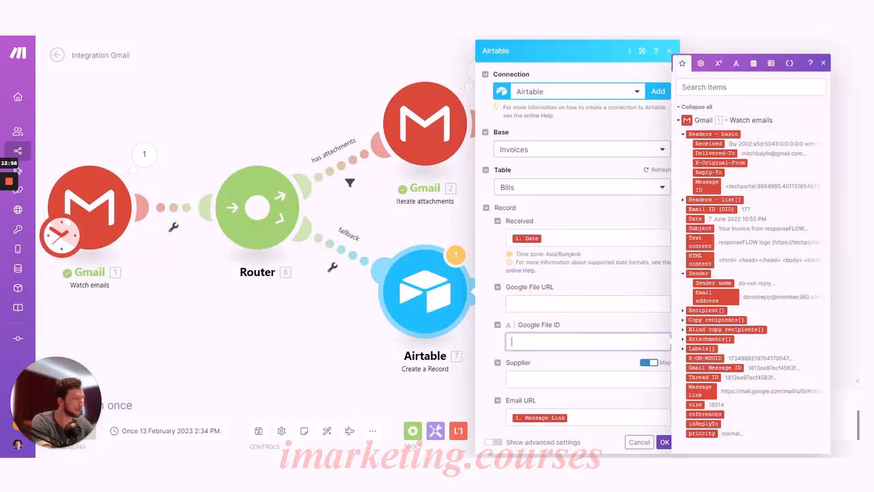
{"action": "left_click", "coordinate": [593, 325]}
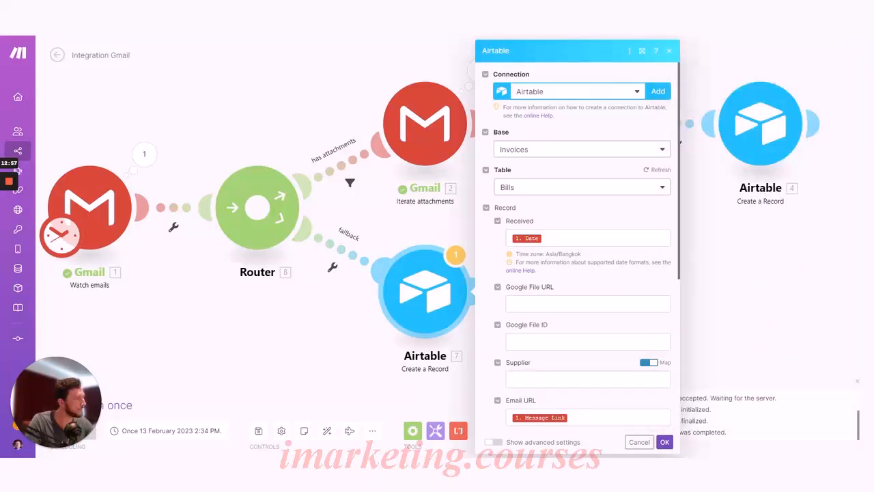
{"action": "scroll", "coordinate": [654, 424], "scroll_direction": "down", "scroll_amount": 5}
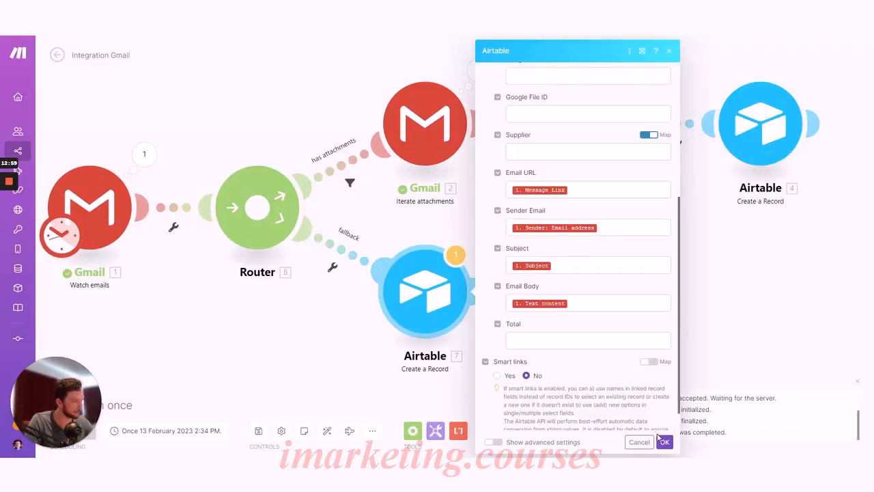
{"action": "left_click", "coordinate": [664, 443]}
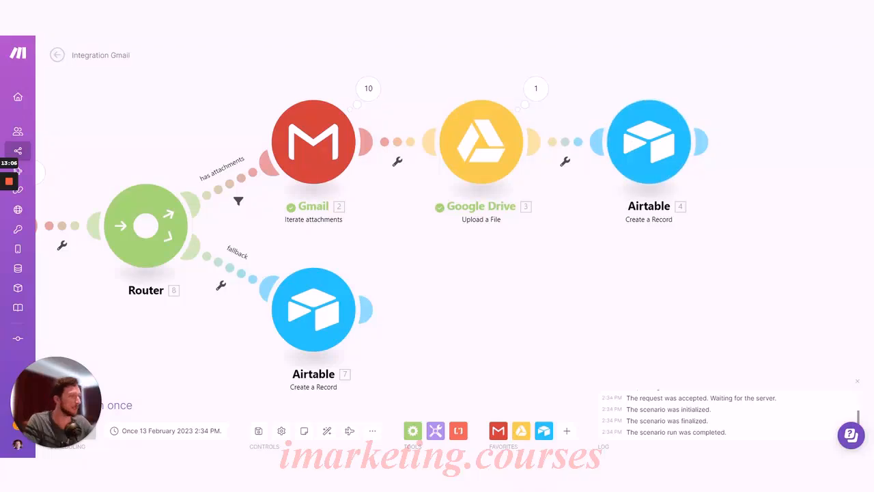
Save the scenario and run it once.
{"action": "scroll", "coordinate": [422, 252], "scroll_direction": "down", "scroll_amount": 3}
{"action": "left_click_drag", "start_coordinate": [427, 269], "coordinate": [485, 252]}
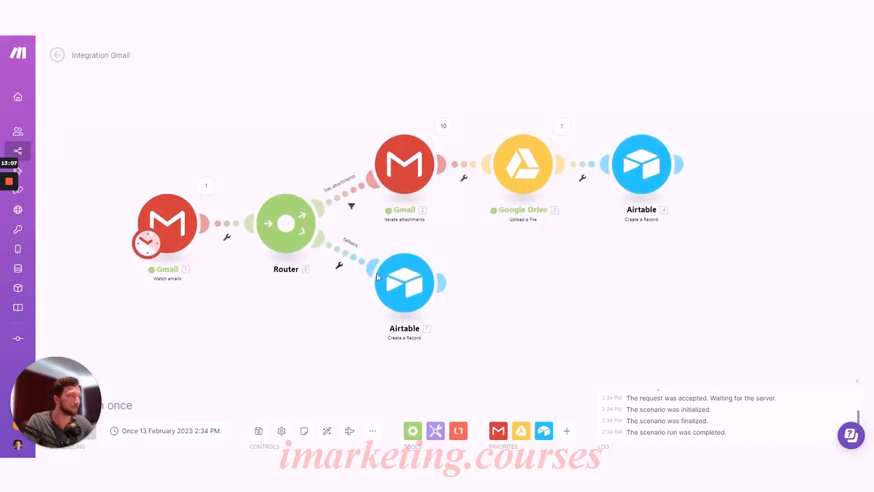
{"action": "left_click_drag", "start_coordinate": [258, 380], "coordinate": [273, 378]}
{"action": "left_click", "coordinate": [258, 432]}
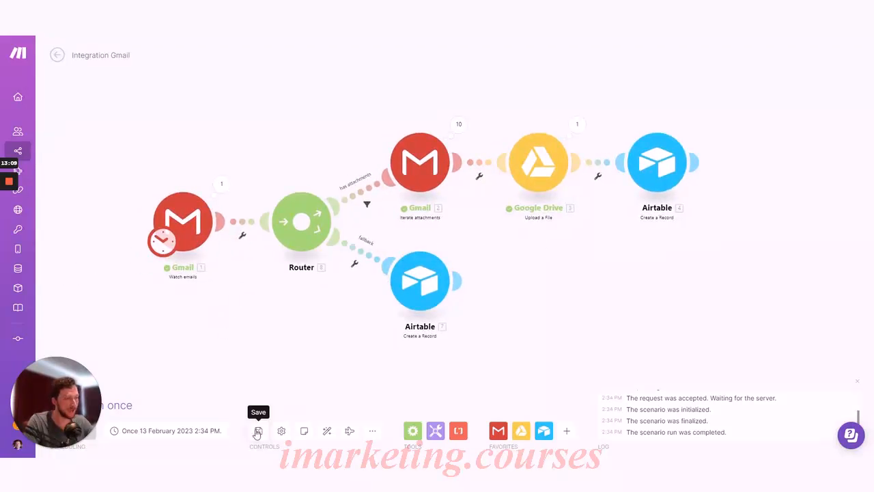
{"action": "left_click_drag", "start_coordinate": [43, 398], "coordinate": [93, 334]}
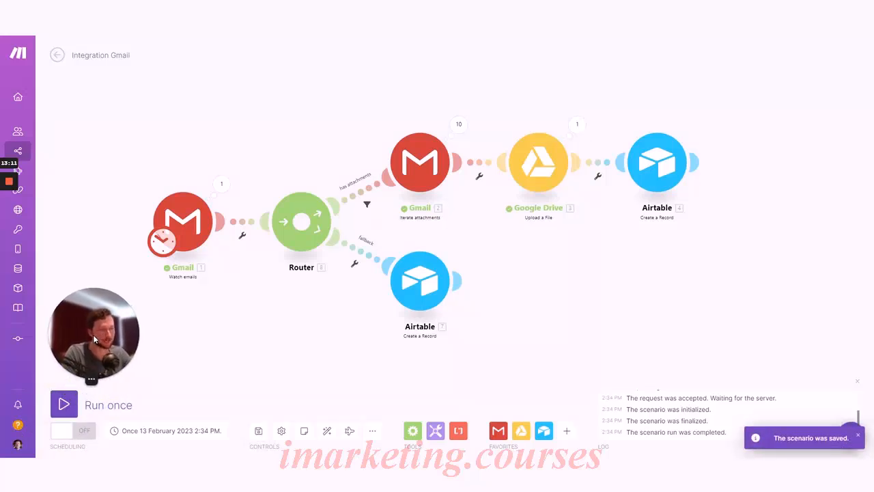
{"action": "left_click", "coordinate": [64, 403]}
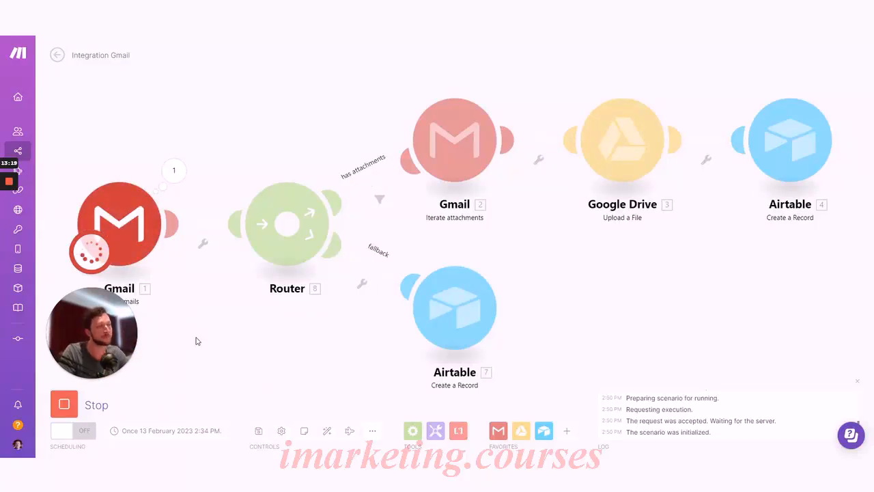
{"action": "left_click_drag", "start_coordinate": [311, 314], "coordinate": [294, 319]}
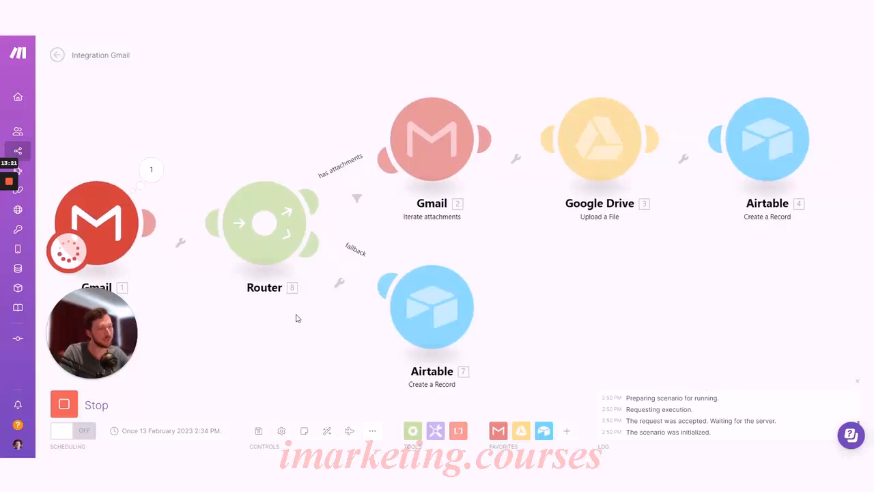
{"action": "scroll", "coordinate": [297, 318], "scroll_direction": "down", "scroll_amount": 2}
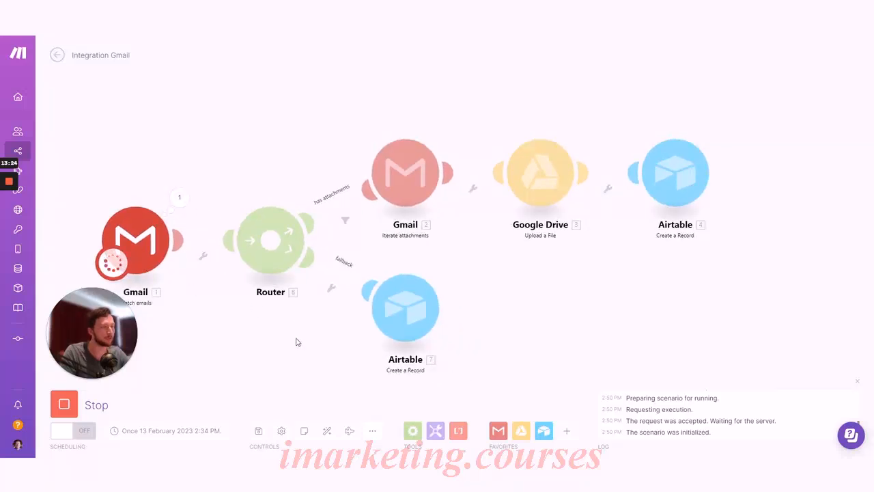
{"action": "left_click_drag", "start_coordinate": [296, 341], "coordinate": [254, 329]}
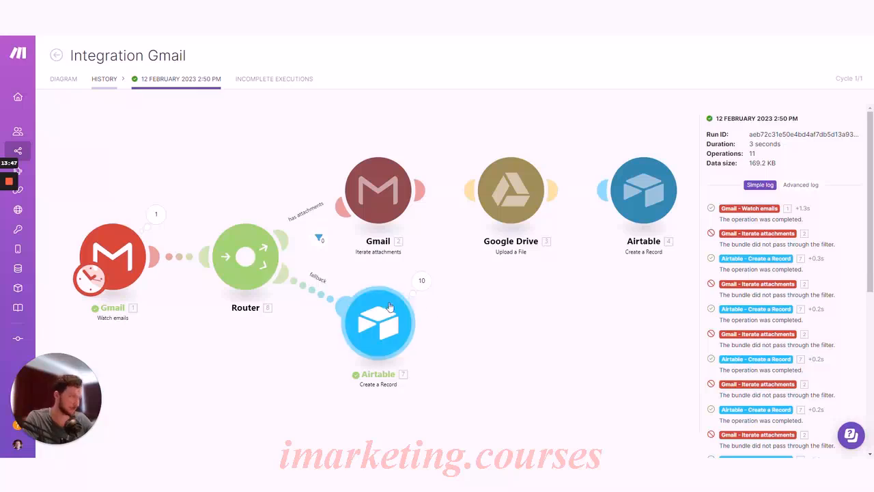
Inspect the Gmail Watch emails output of the run and check the Attachments arrays of bundles 1 and 2.
{"action": "left_click", "coordinate": [156, 215]}
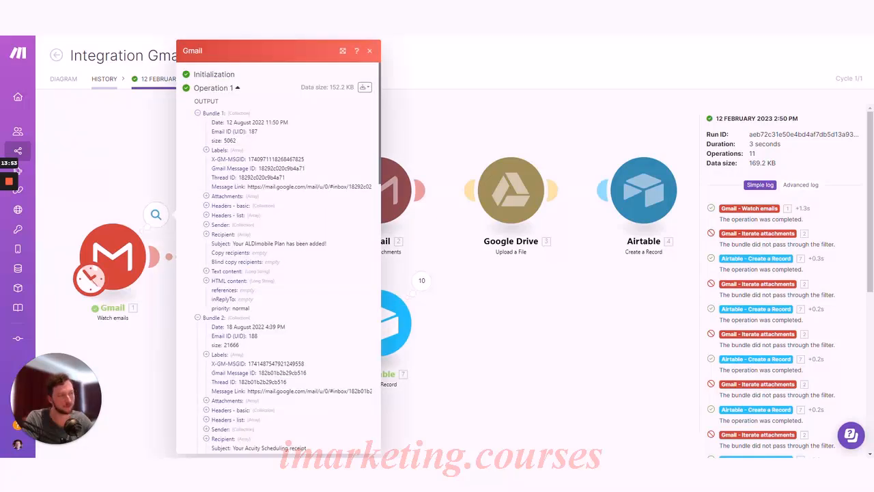
{"action": "left_click", "coordinate": [218, 199]}
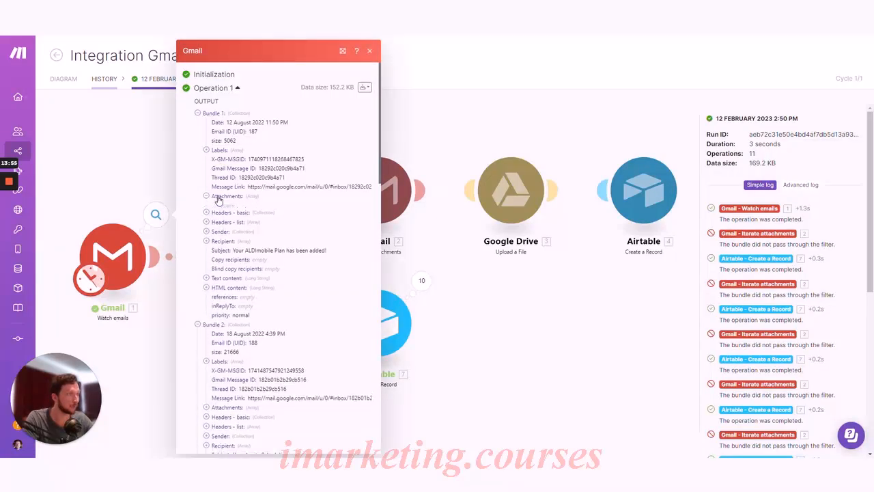
{"action": "scroll", "coordinate": [229, 307], "scroll_direction": "down", "scroll_amount": 2}
{"action": "scroll", "coordinate": [231, 319], "scroll_direction": "down", "scroll_amount": 1}
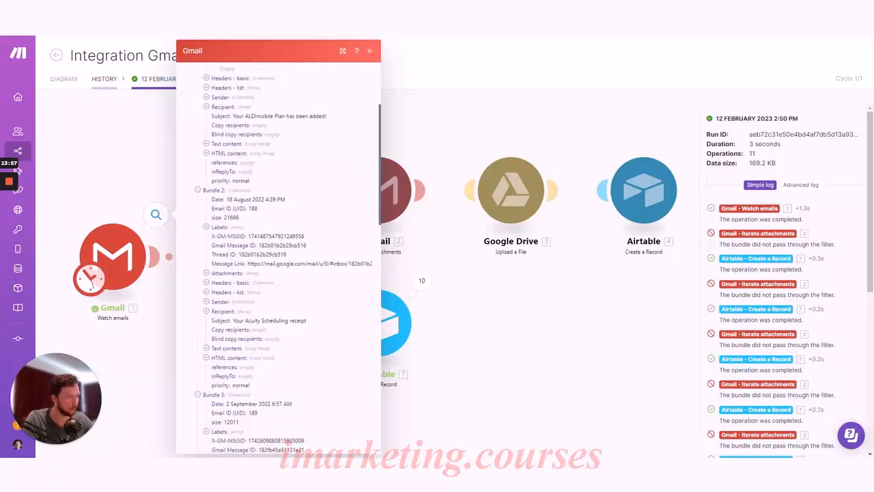
{"action": "left_click", "coordinate": [230, 275]}
{"action": "scroll", "coordinate": [235, 285], "scroll_direction": "down", "scroll_amount": 4}
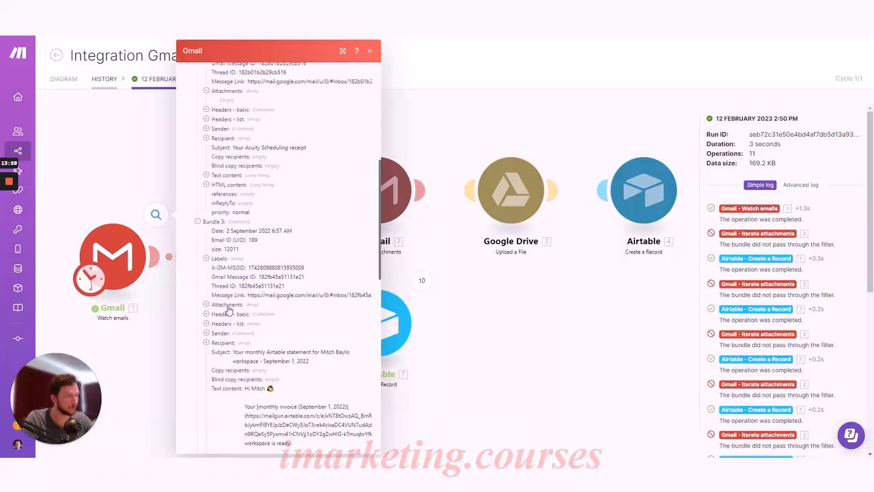
Check the Attachments arrays of bundles 3, 4 and 5 in the Gmail Watch emails output.
{"action": "left_click", "coordinate": [228, 306]}
{"action": "scroll", "coordinate": [235, 277], "scroll_direction": "down", "scroll_amount": 7}
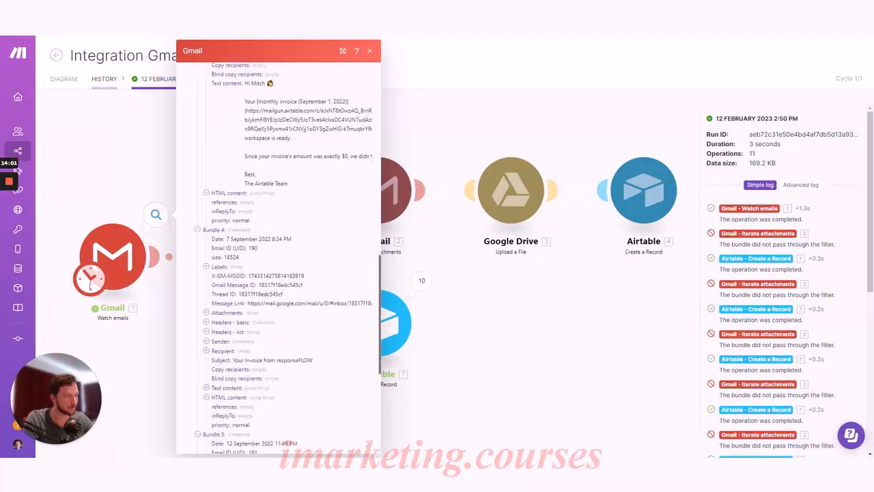
{"action": "left_click", "coordinate": [220, 309]}
{"action": "scroll", "coordinate": [225, 314], "scroll_direction": "down", "scroll_amount": 3}
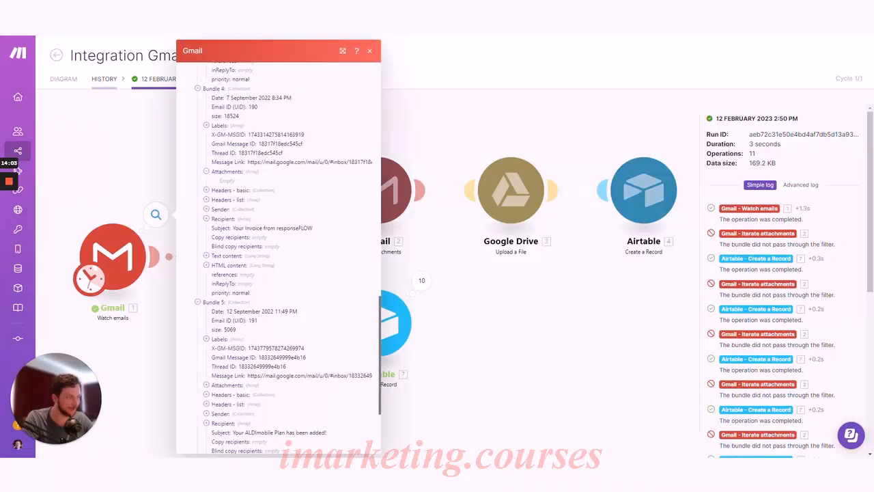
{"action": "scroll", "coordinate": [226, 342], "scroll_direction": "down", "scroll_amount": 1}
{"action": "left_click", "coordinate": [221, 340]}
{"action": "scroll", "coordinate": [235, 300], "scroll_direction": "down", "scroll_amount": 2}
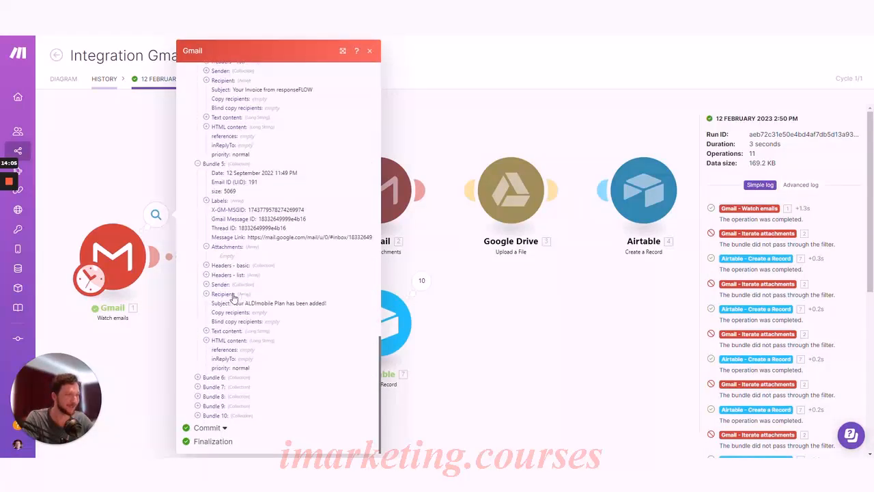
Check the Attachments array of bundle 10, and close the Gmail output.
{"action": "left_click", "coordinate": [218, 415]}
{"action": "scroll", "coordinate": [222, 355], "scroll_direction": "down", "scroll_amount": 3}
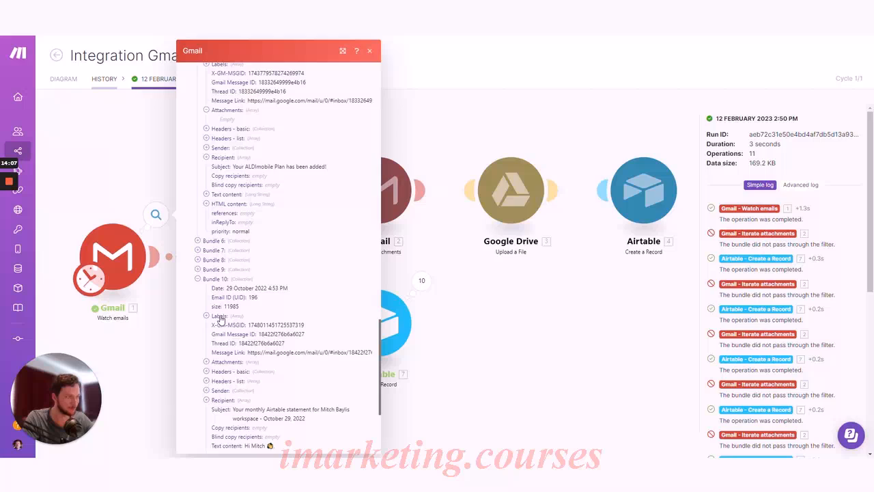
{"action": "left_click", "coordinate": [228, 362]}
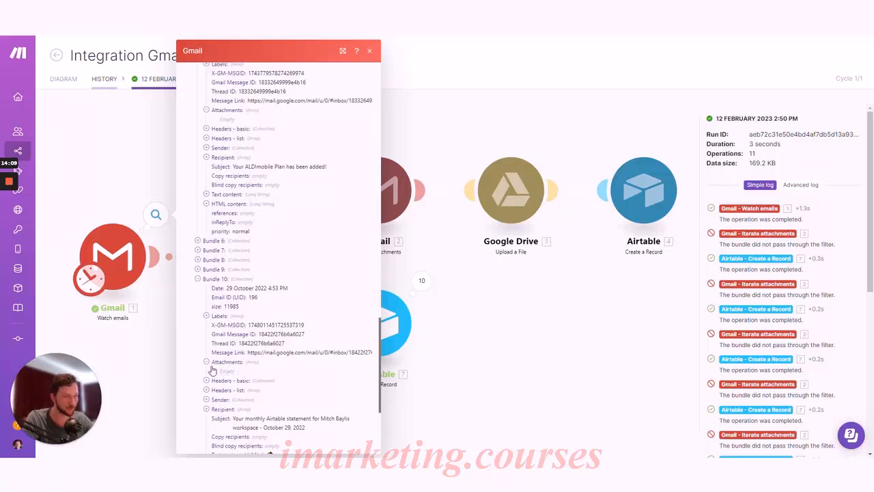
{"action": "left_click", "coordinate": [136, 351]}
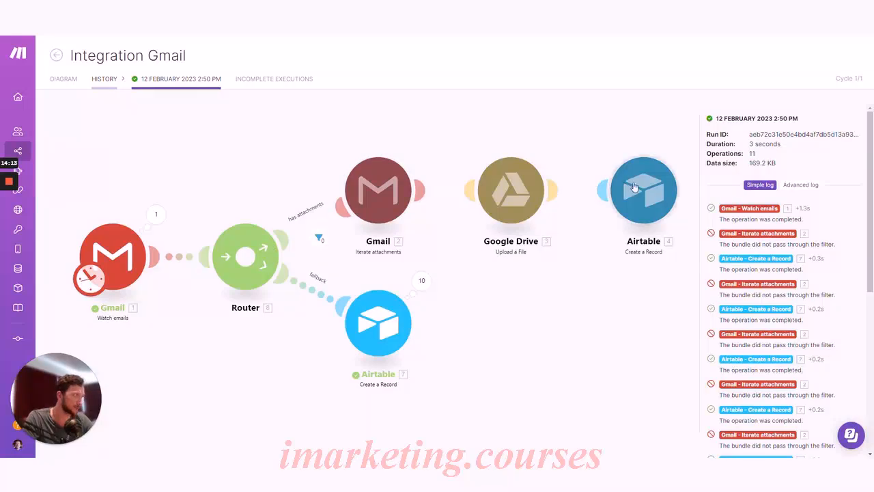
{"action": "left_click_drag", "start_coordinate": [483, 241], "coordinate": [437, 258]}
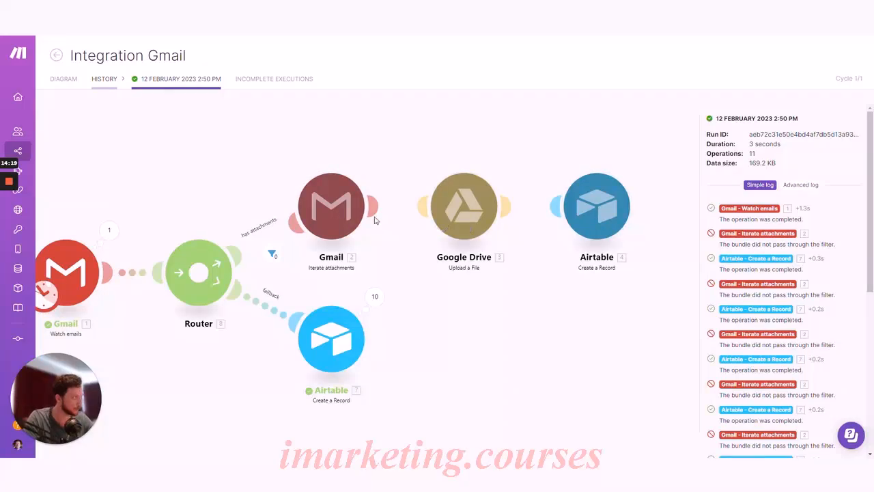
Switch to Airtable and review the received dates of the newest records at the end of the Bills table.
{"action": "scroll", "coordinate": [512, 270], "scroll_direction": "down", "scroll_amount": 3}
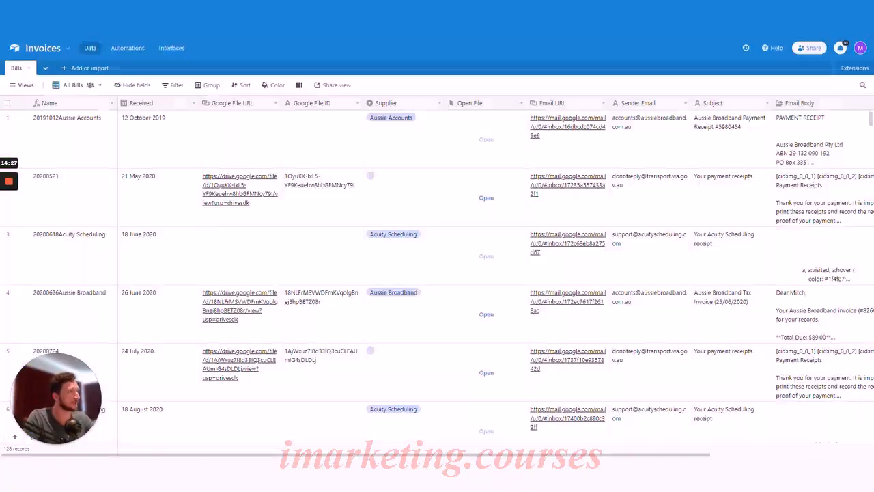
{"action": "scroll", "coordinate": [273, 246], "scroll_direction": "down", "scroll_amount": 10}
{"action": "scroll", "coordinate": [249, 252], "scroll_direction": "down", "scroll_amount": 20}
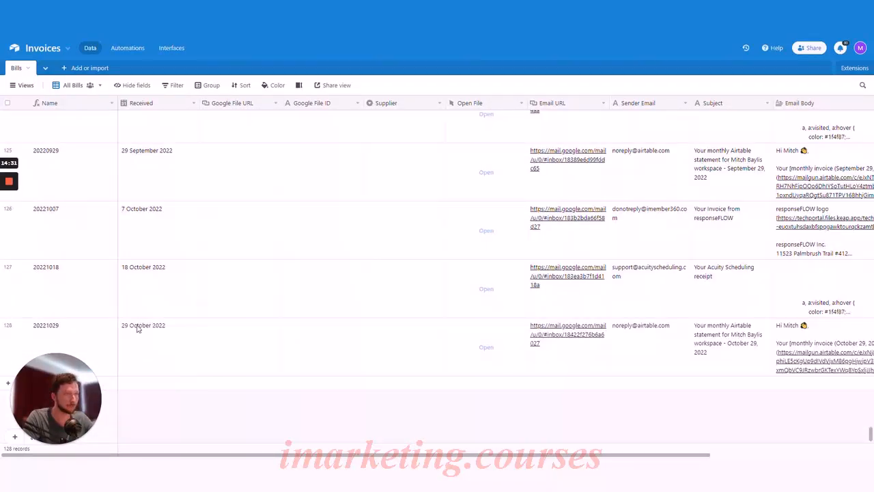
{"action": "left_click", "coordinate": [73, 235]}
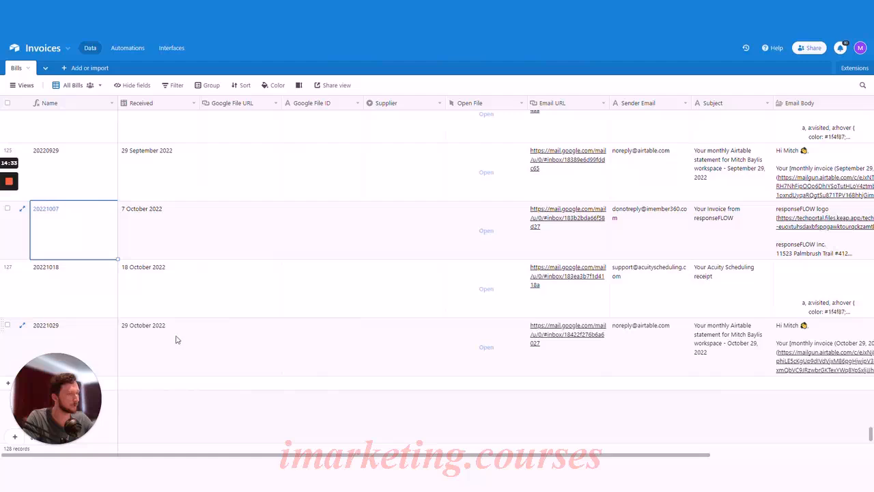
{"action": "left_click_drag", "start_coordinate": [166, 327], "coordinate": [164, 257]}
{"action": "scroll", "coordinate": [182, 234], "scroll_direction": "up", "scroll_amount": 5}
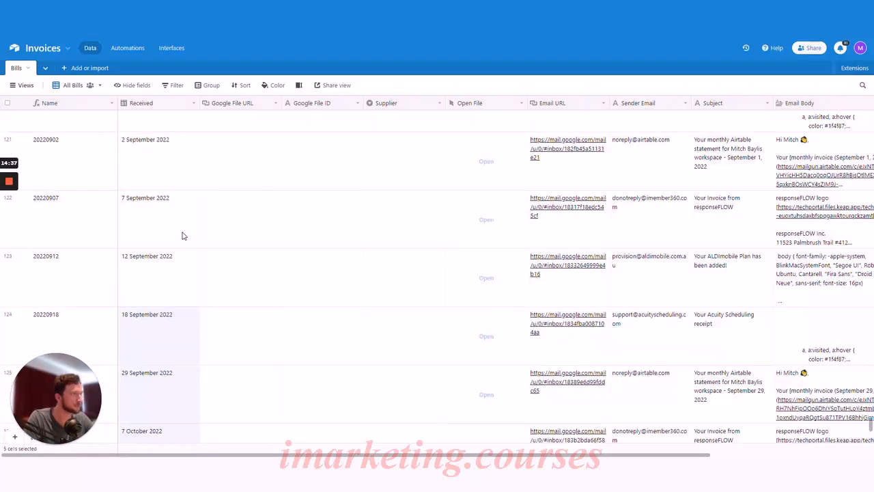
Check the Google File URL and Google File ID cells of the new records, back to the one received 12 August 2022.
{"action": "left_click_drag", "start_coordinate": [248, 172], "coordinate": [326, 417]}
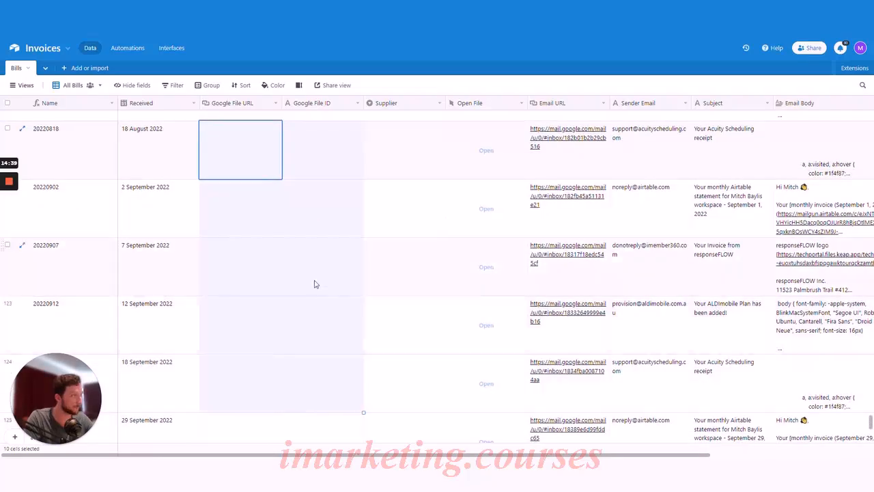
{"action": "scroll", "coordinate": [311, 283], "scroll_direction": "up", "scroll_amount": 4}
{"action": "left_click_drag", "start_coordinate": [270, 310], "coordinate": [328, 313]}
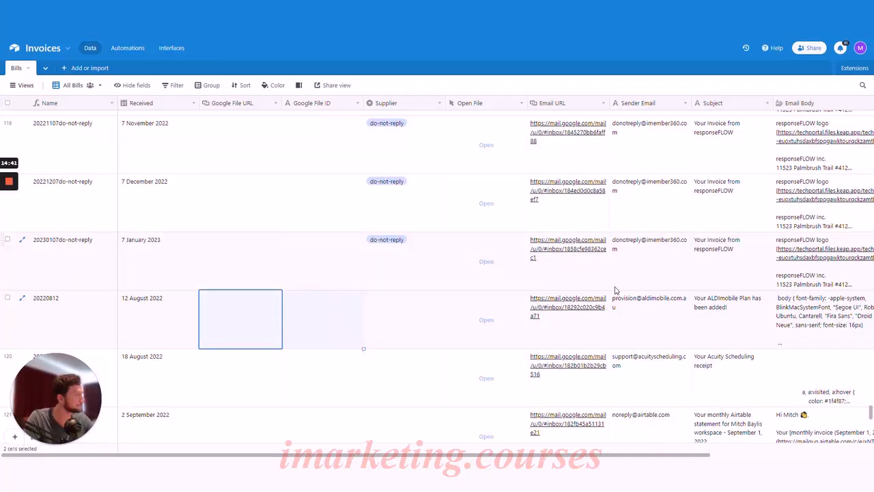
Check the Subject and Sender Email values of the new Bills records and the Google File URL cell of record 20220812.
{"action": "scroll", "coordinate": [617, 292], "scroll_direction": "right", "scroll_amount": 5}
{"action": "left_click", "coordinate": [533, 307]}
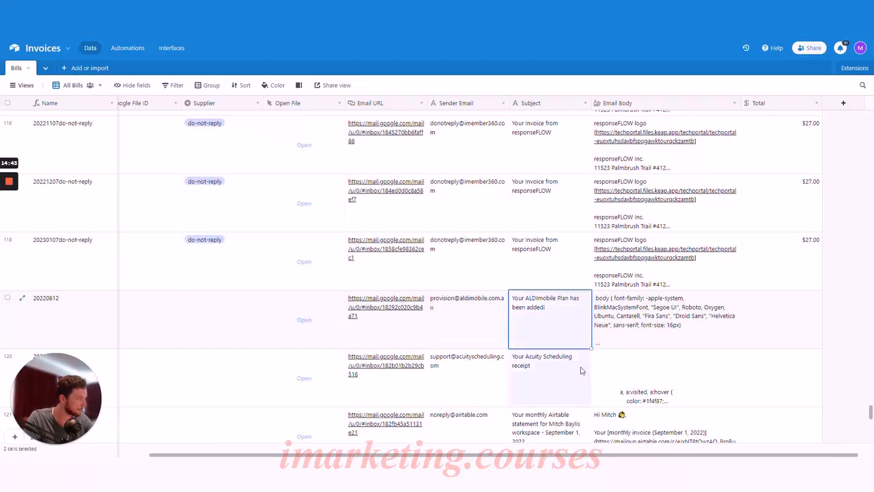
{"action": "scroll", "coordinate": [579, 367], "scroll_direction": "down", "scroll_amount": 2}
{"action": "left_click_drag", "start_coordinate": [464, 203], "coordinate": [464, 420]}
{"action": "scroll", "coordinate": [465, 420], "scroll_direction": "down", "scroll_amount": 1}
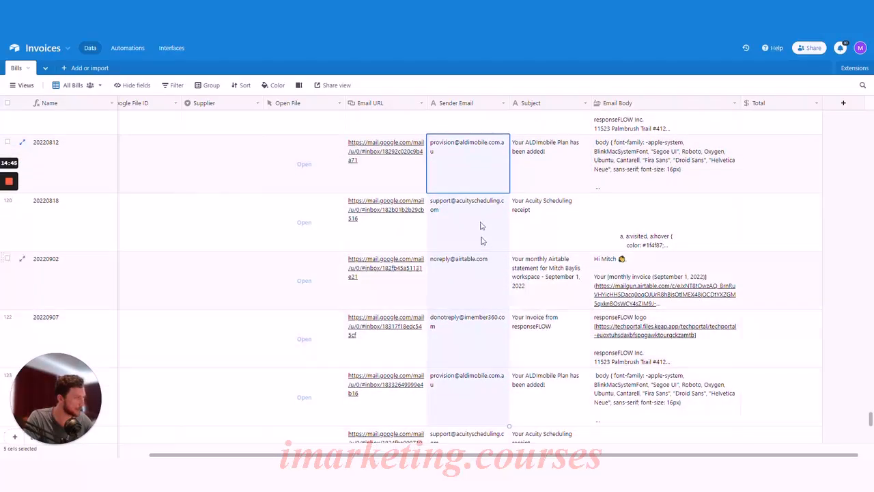
{"action": "scroll", "coordinate": [304, 186], "scroll_direction": "left", "scroll_amount": 5}
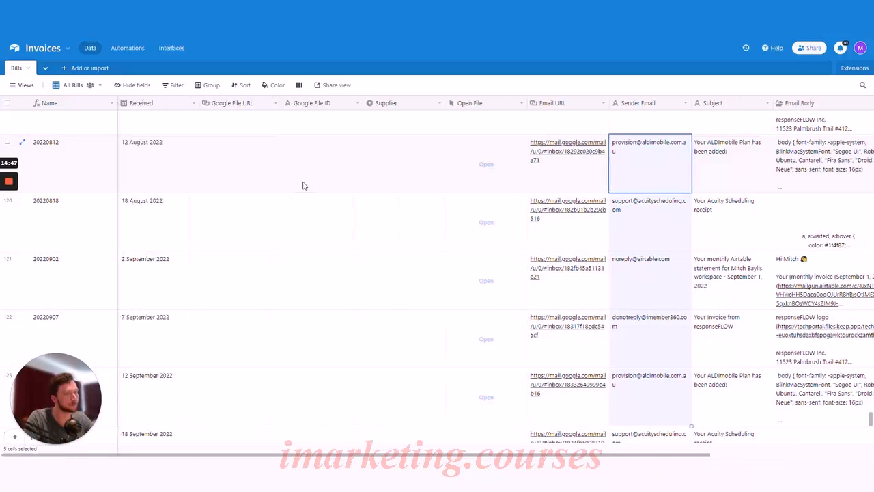
{"action": "left_click", "coordinate": [255, 177]}
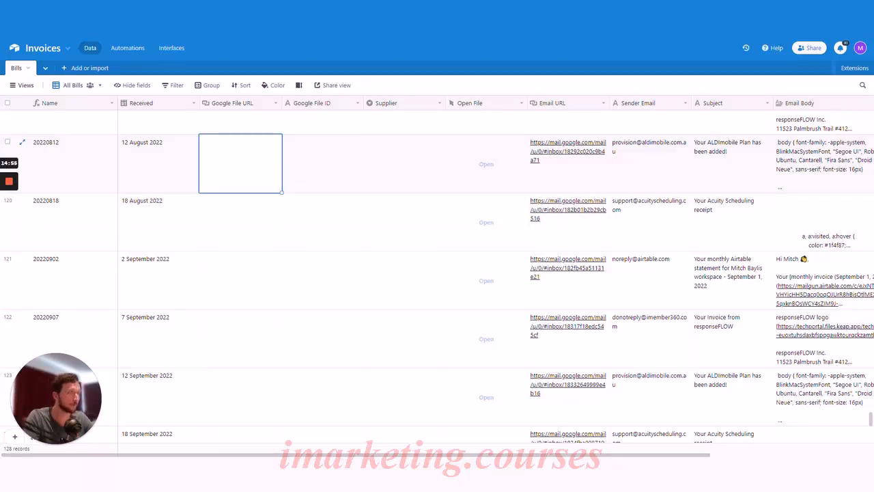
Switch to the "GMail - Store Bills" scenario in Make and view its whole module chain.
{"action": "left_click", "coordinate": [321, 10]}
{"action": "left_click_drag", "start_coordinate": [252, 312], "coordinate": [341, 305]}
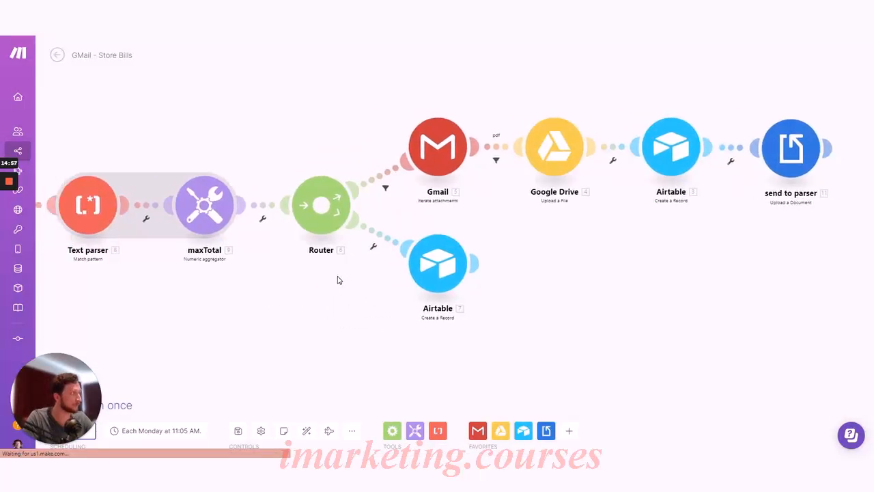
{"action": "scroll", "coordinate": [339, 278], "scroll_direction": "down", "scroll_amount": 2}
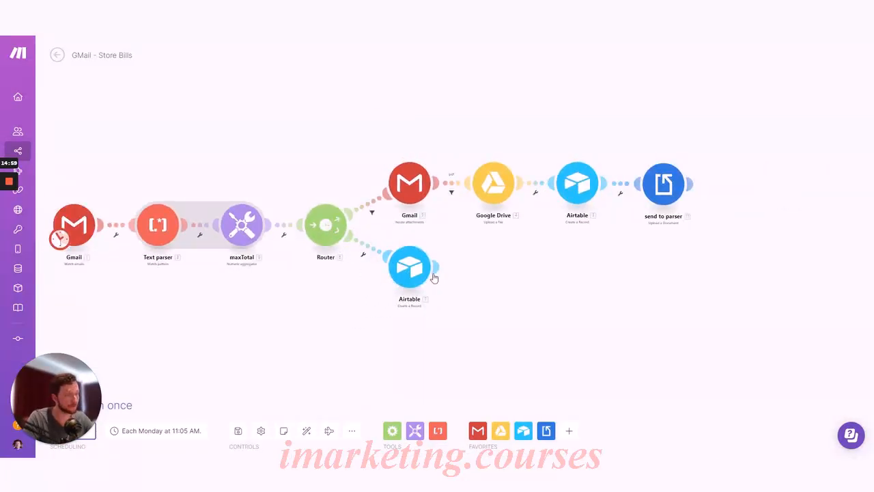